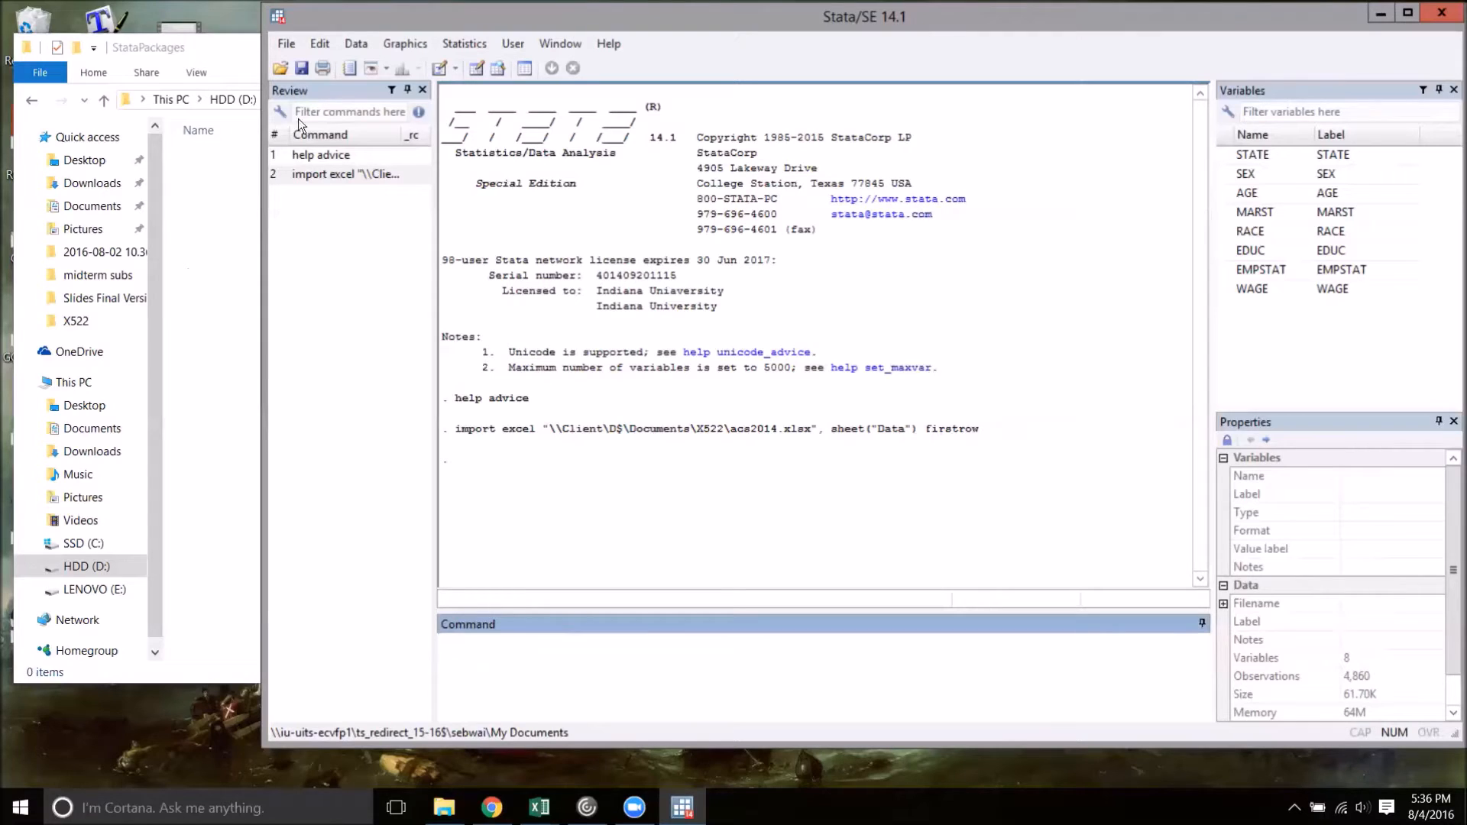
Browse to the StataPackages folder on drive D through the dataset opening dialog, copy its full path, and cancel without opening a dataset
{"action": "left_click", "coordinate": [232, 48]}
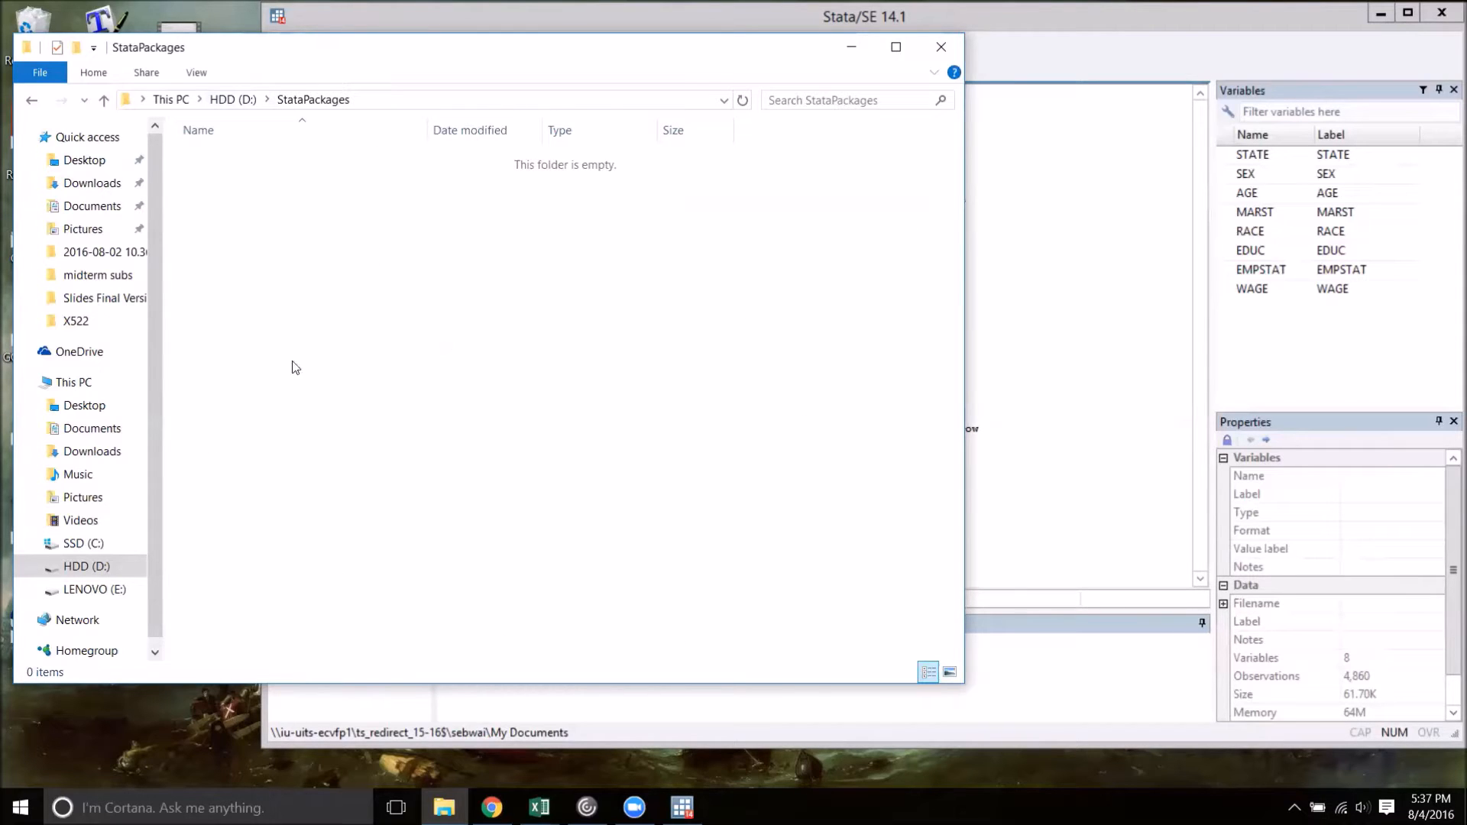
{"action": "left_click", "coordinate": [1077, 52]}
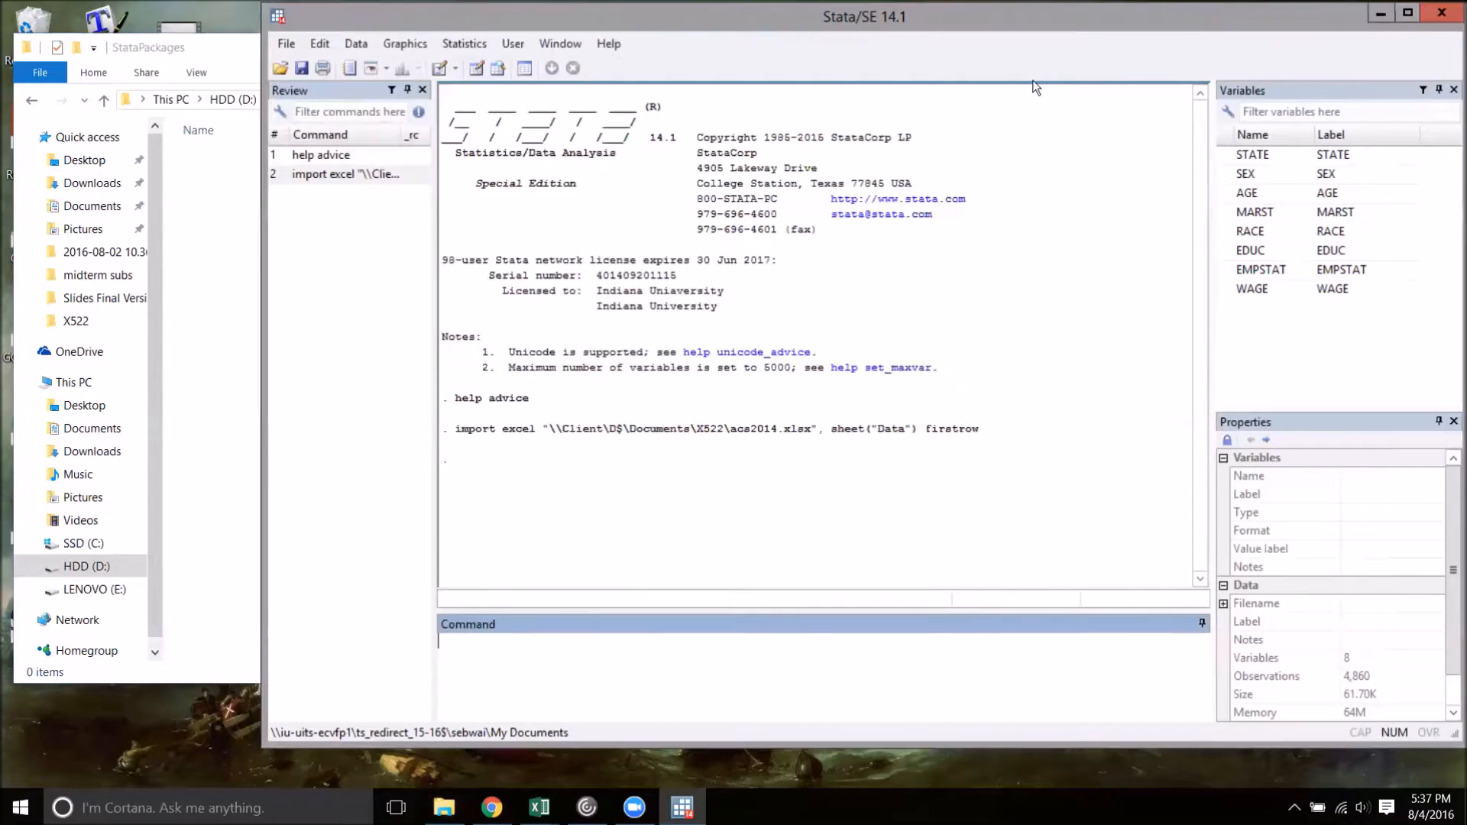
{"action": "left_click", "coordinate": [280, 65]}
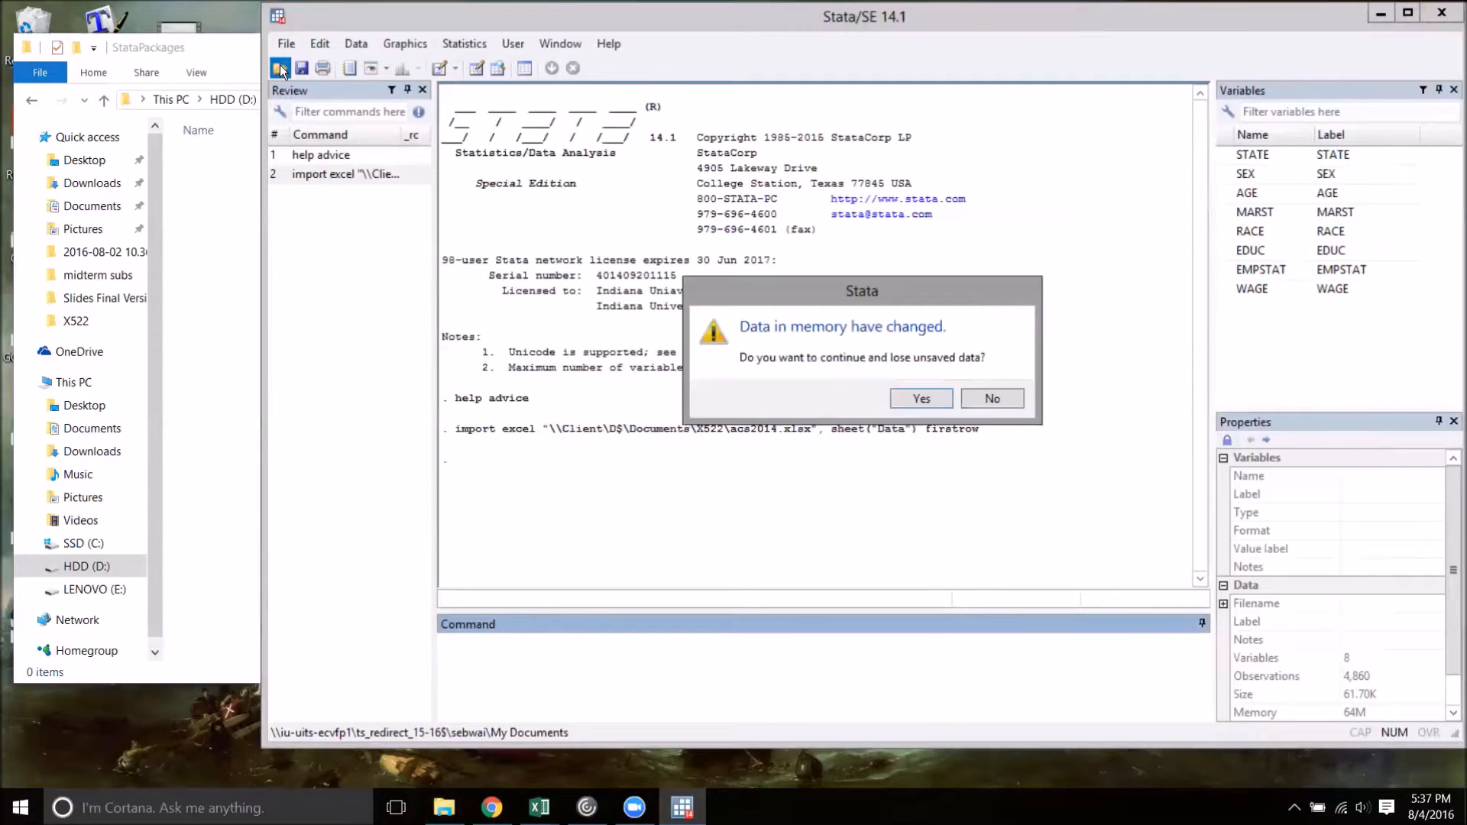
{"action": "left_click", "coordinate": [932, 398]}
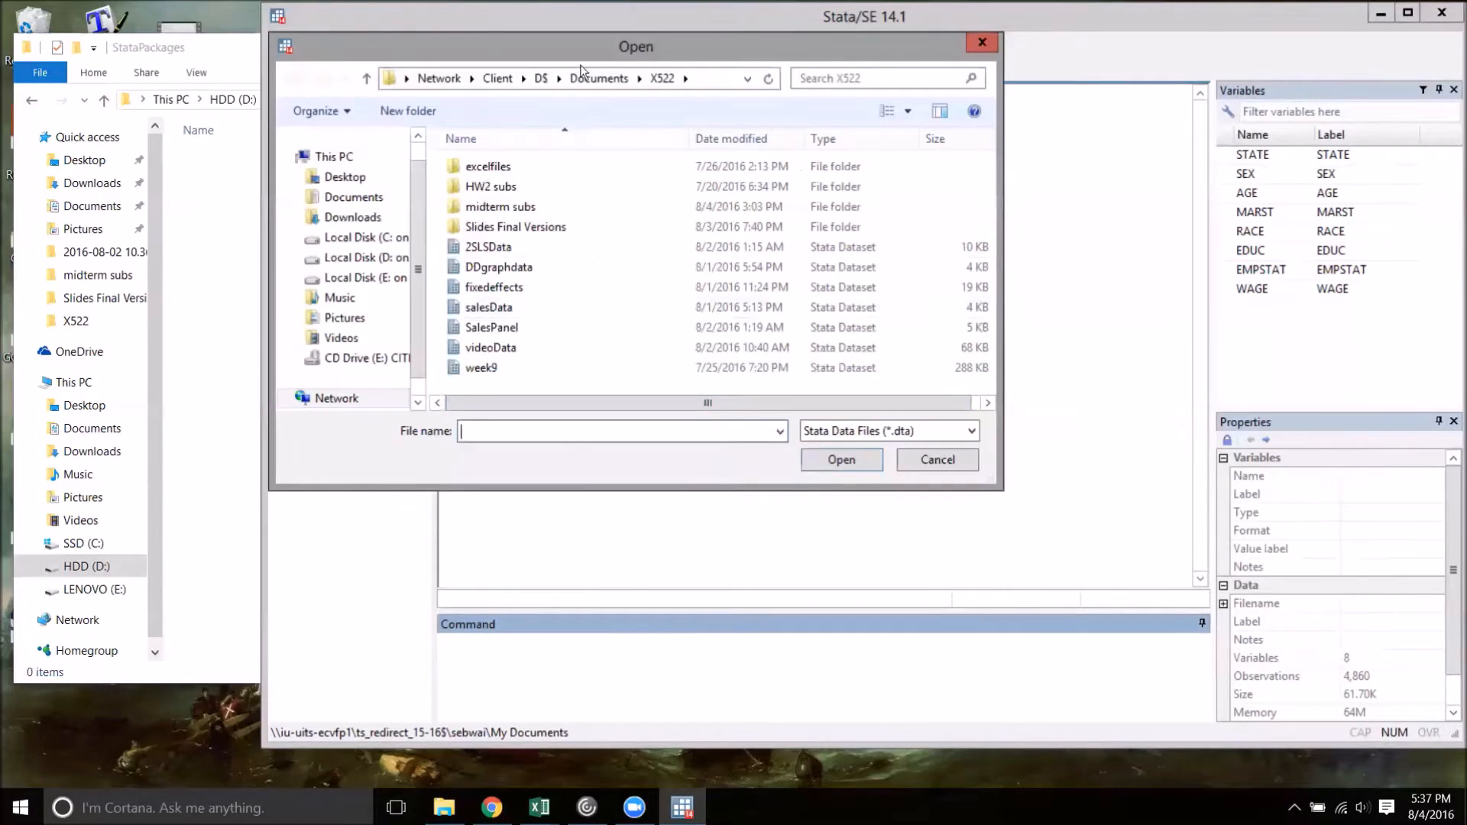
{"action": "left_click_drag", "start_coordinate": [570, 55], "coordinate": [767, 122]}
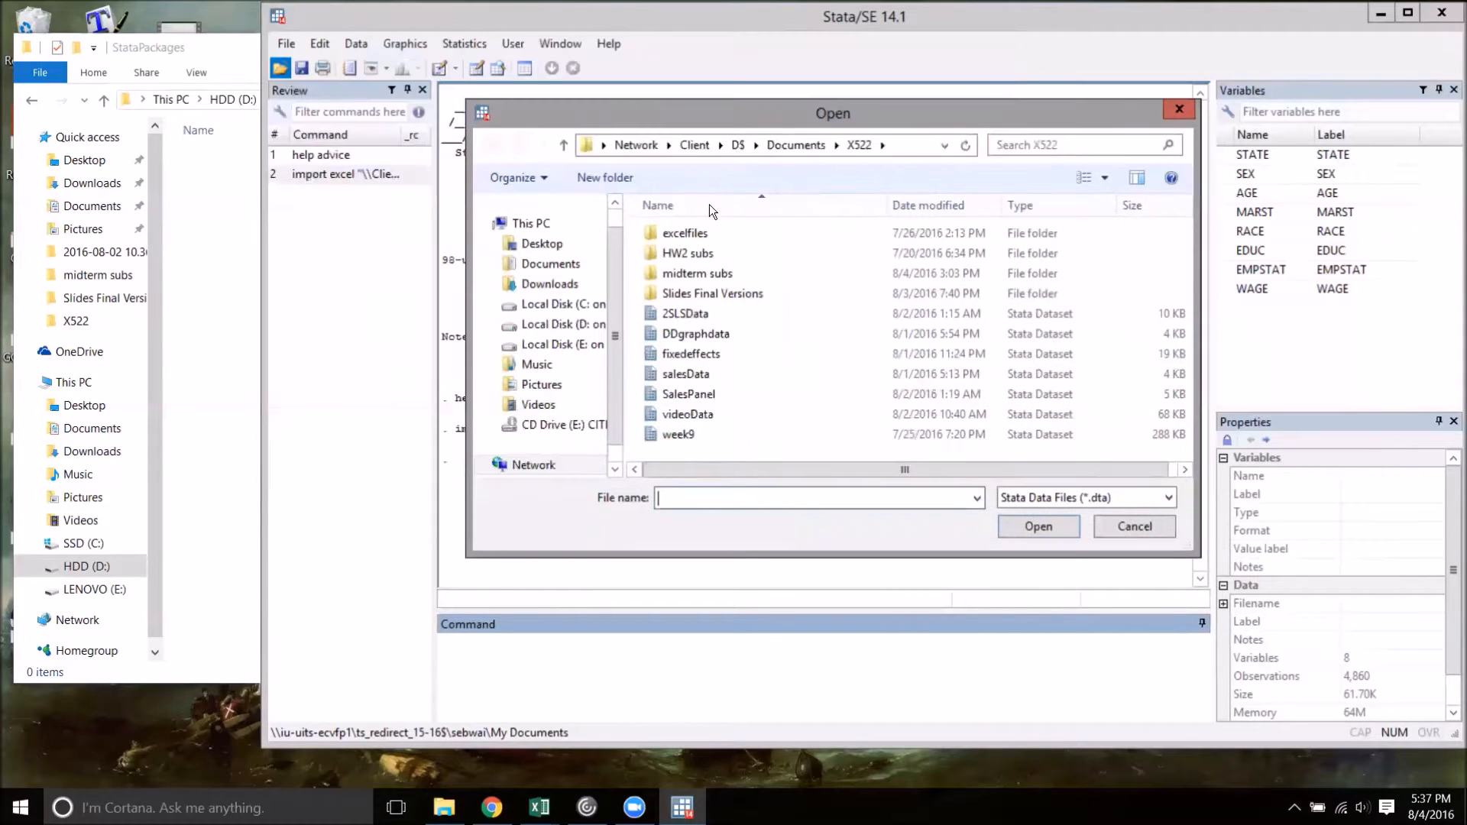
{"action": "left_click_drag", "start_coordinate": [624, 321], "coordinate": [728, 333]}
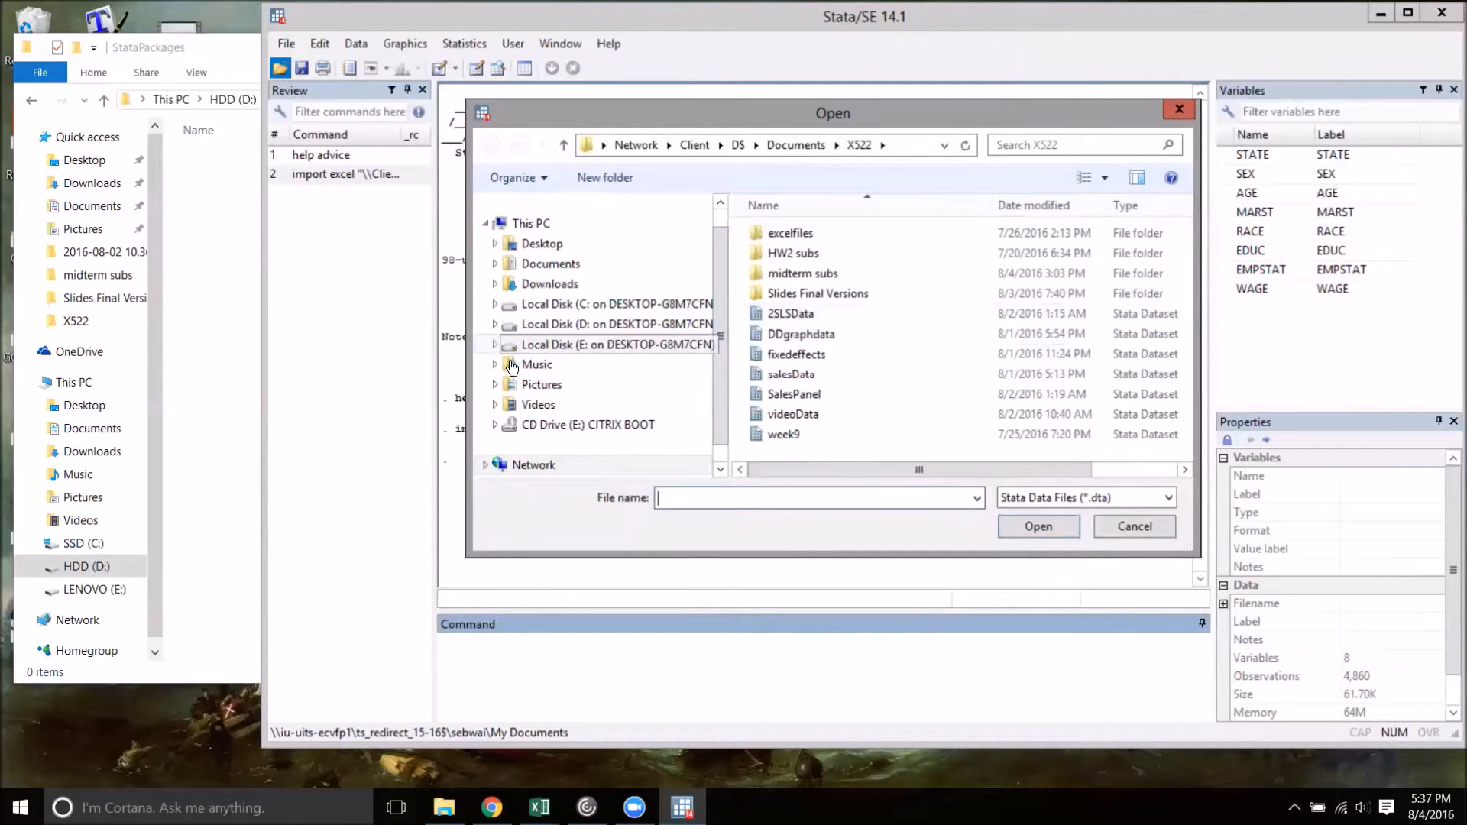
{"action": "left_click", "coordinate": [545, 330]}
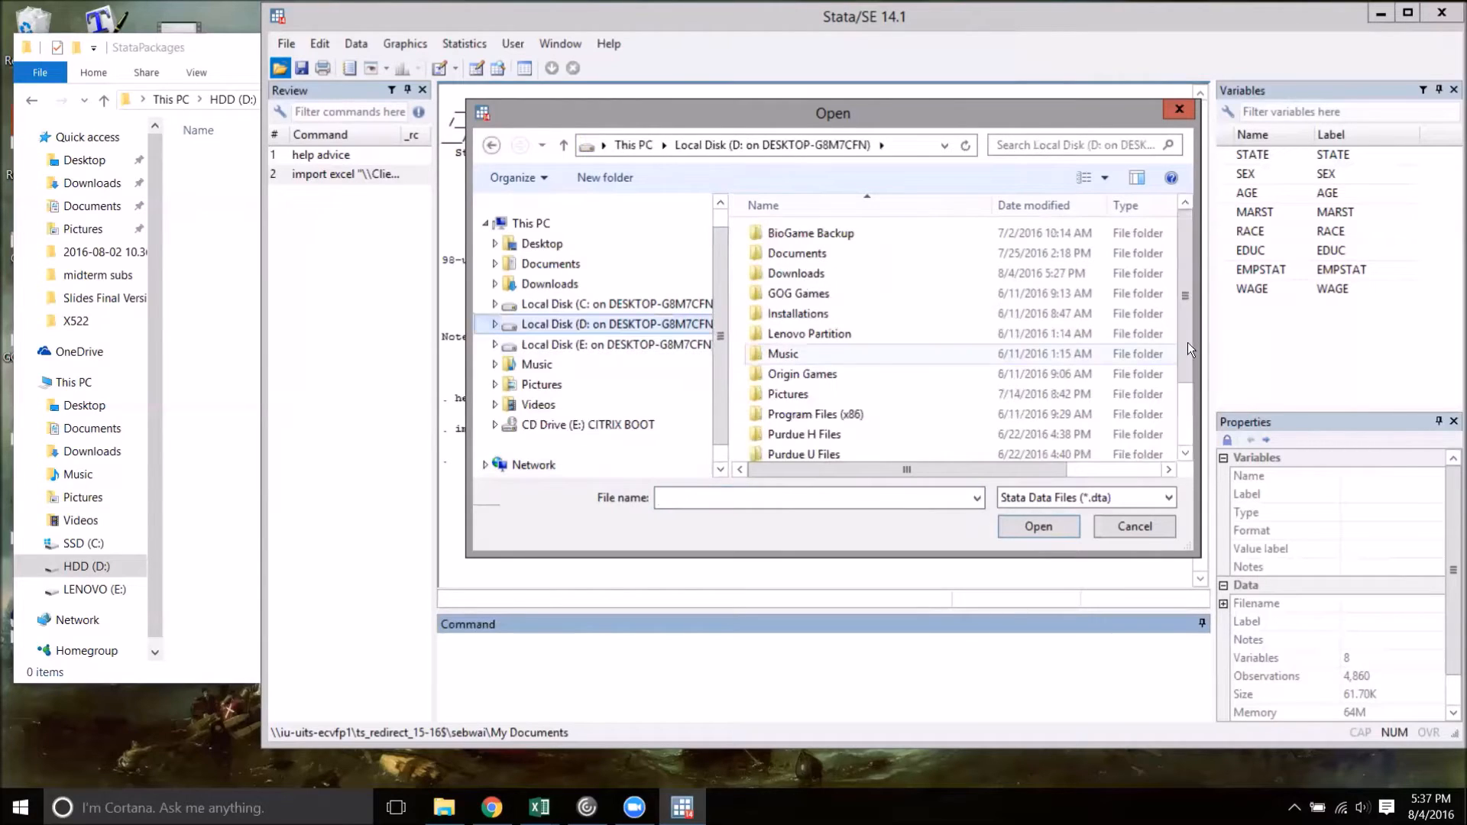
{"action": "left_click_drag", "start_coordinate": [1185, 297], "coordinate": [1170, 421]}
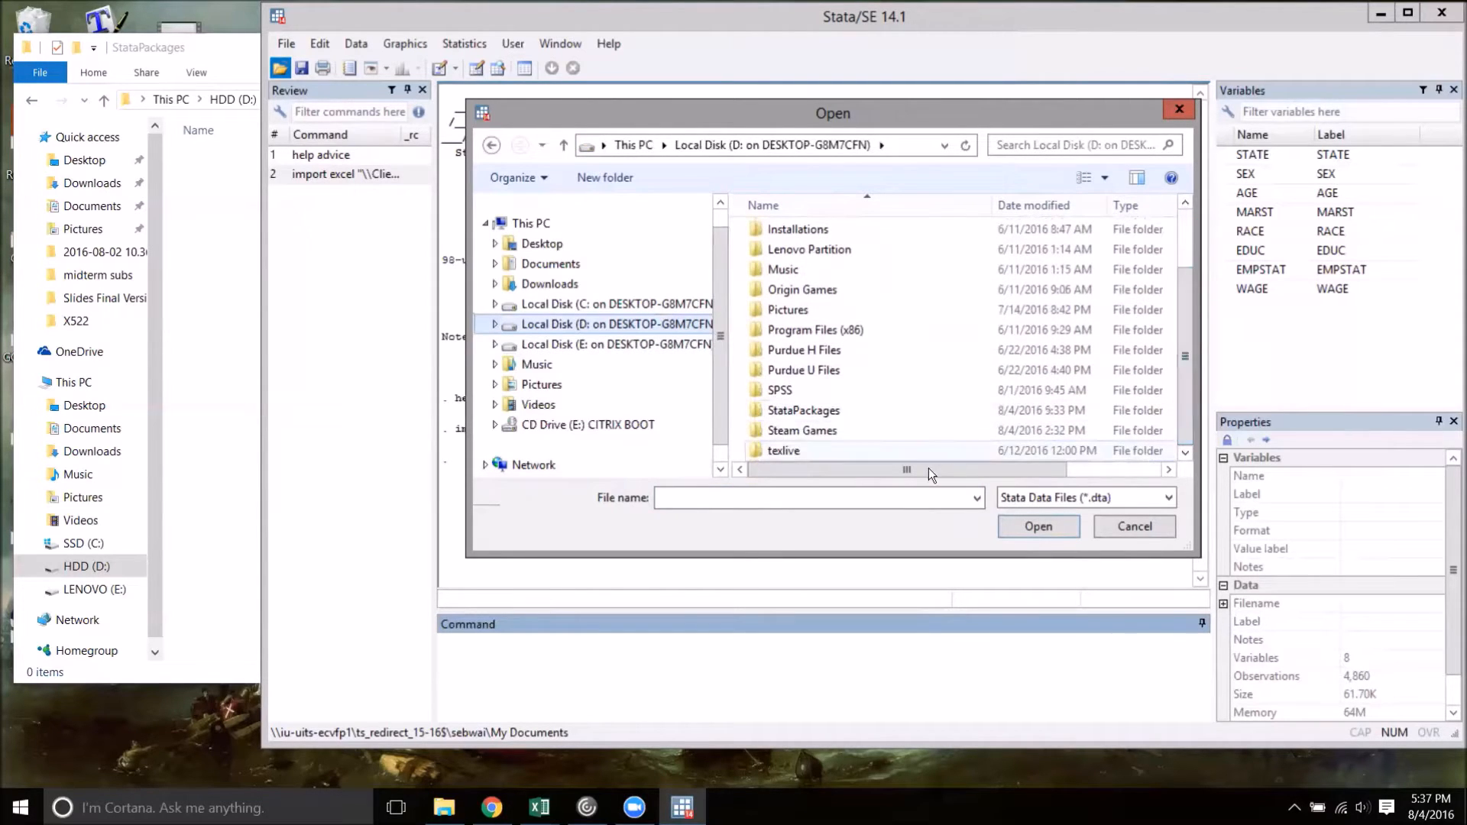
{"action": "left_click", "coordinate": [833, 413]}
{"action": "left_click", "coordinate": [1037, 525]}
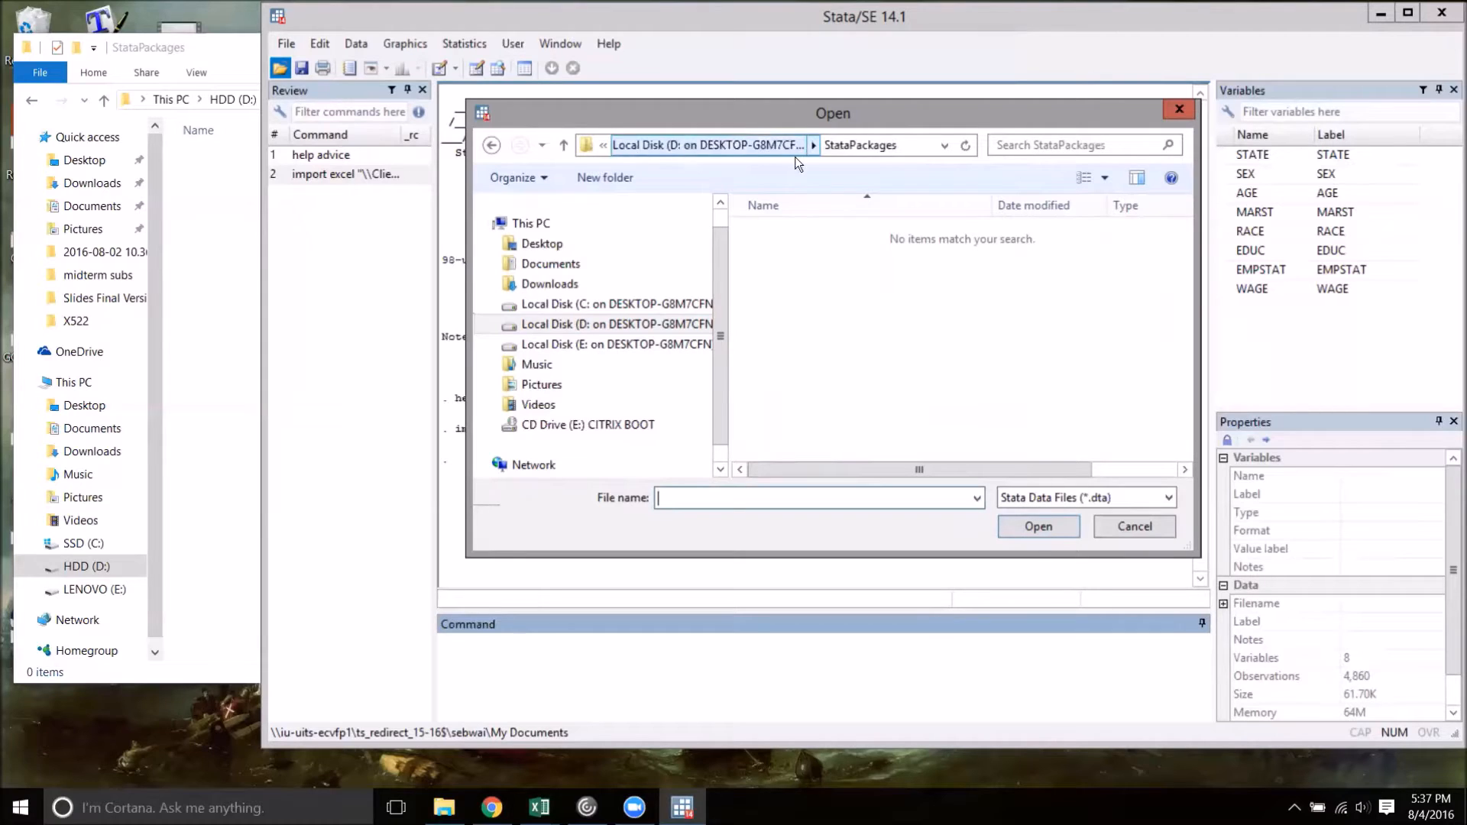
{"action": "left_click", "coordinate": [910, 148]}
{"action": "key", "text": "ctrl+c"}
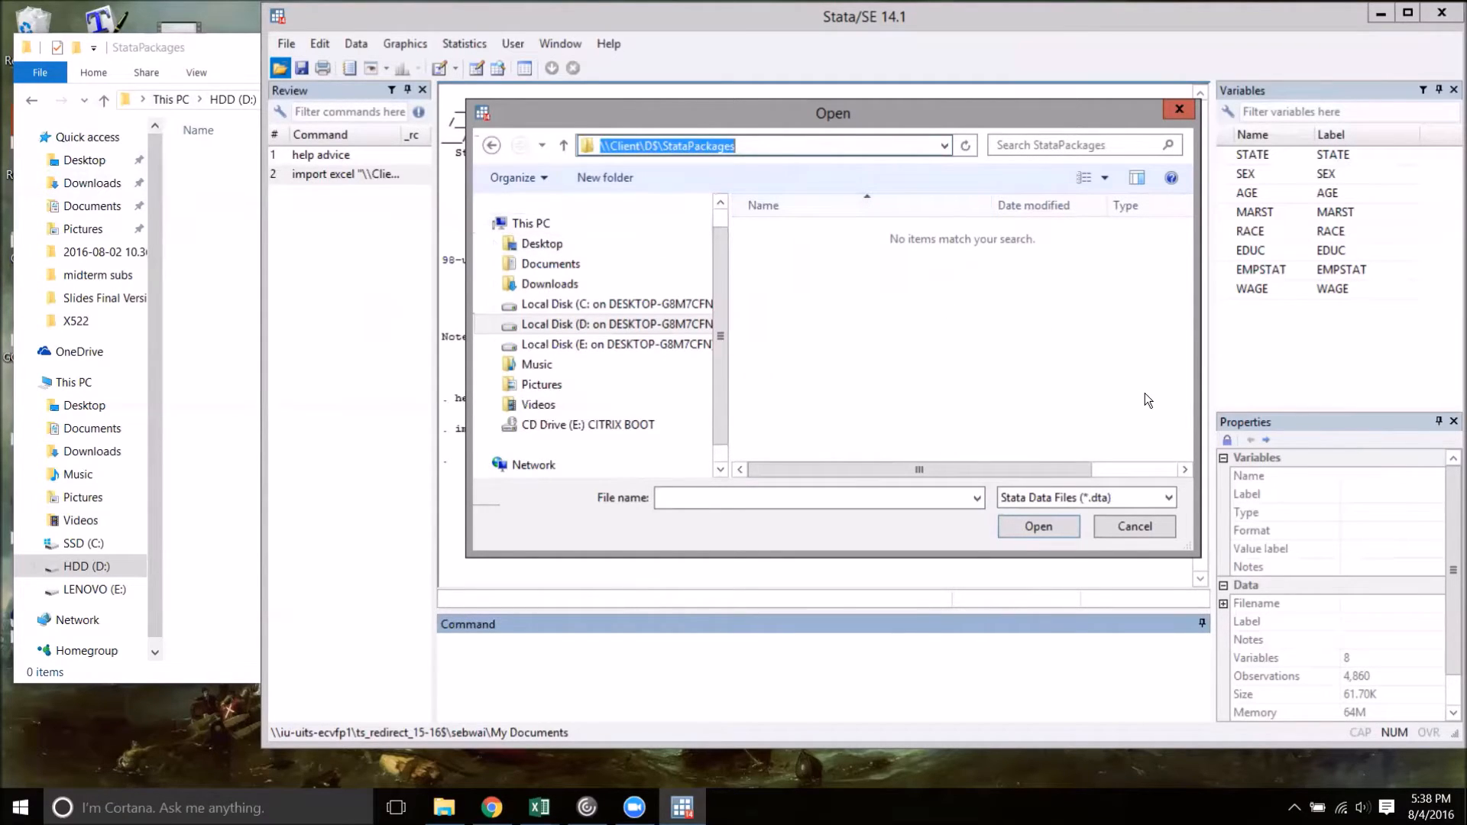
{"action": "left_click", "coordinate": [1163, 530]}
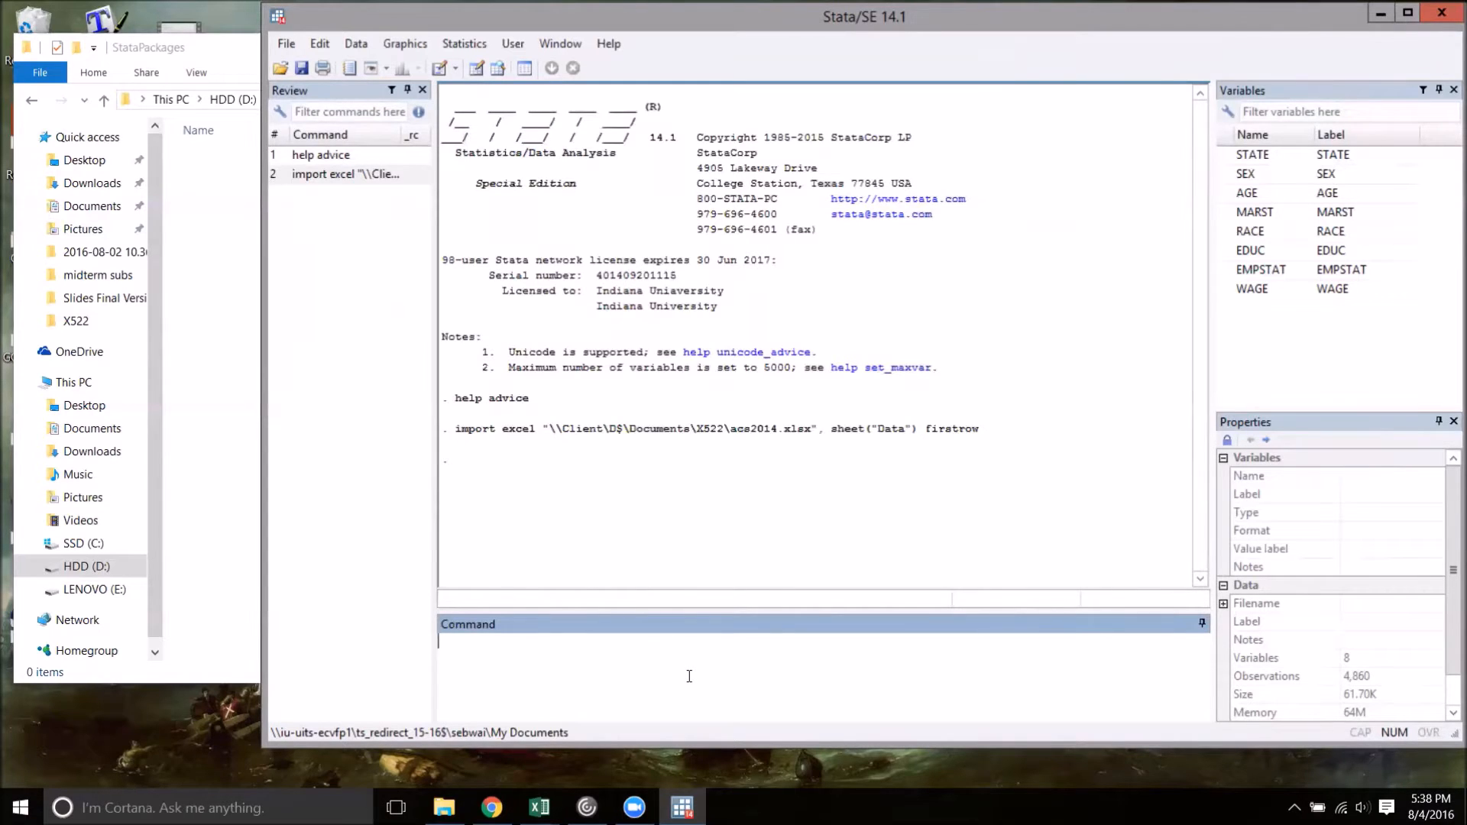
Set the PLUS system directory to the copied folder path by running sysdir set PLUS "\\Client\D$\StataPackages"
{"action": "type", "text": "sysdir set"}
{"action": "key", "text": "Caps_Lock"}
{"action": "type", "text": "PLUS"}
{"action": "key", "text": "Caps_Lock"}
{"action": "type", "text": "\""}
{"action": "key", "text": "ctrl+v"}
{"action": "type", "text": "\""}
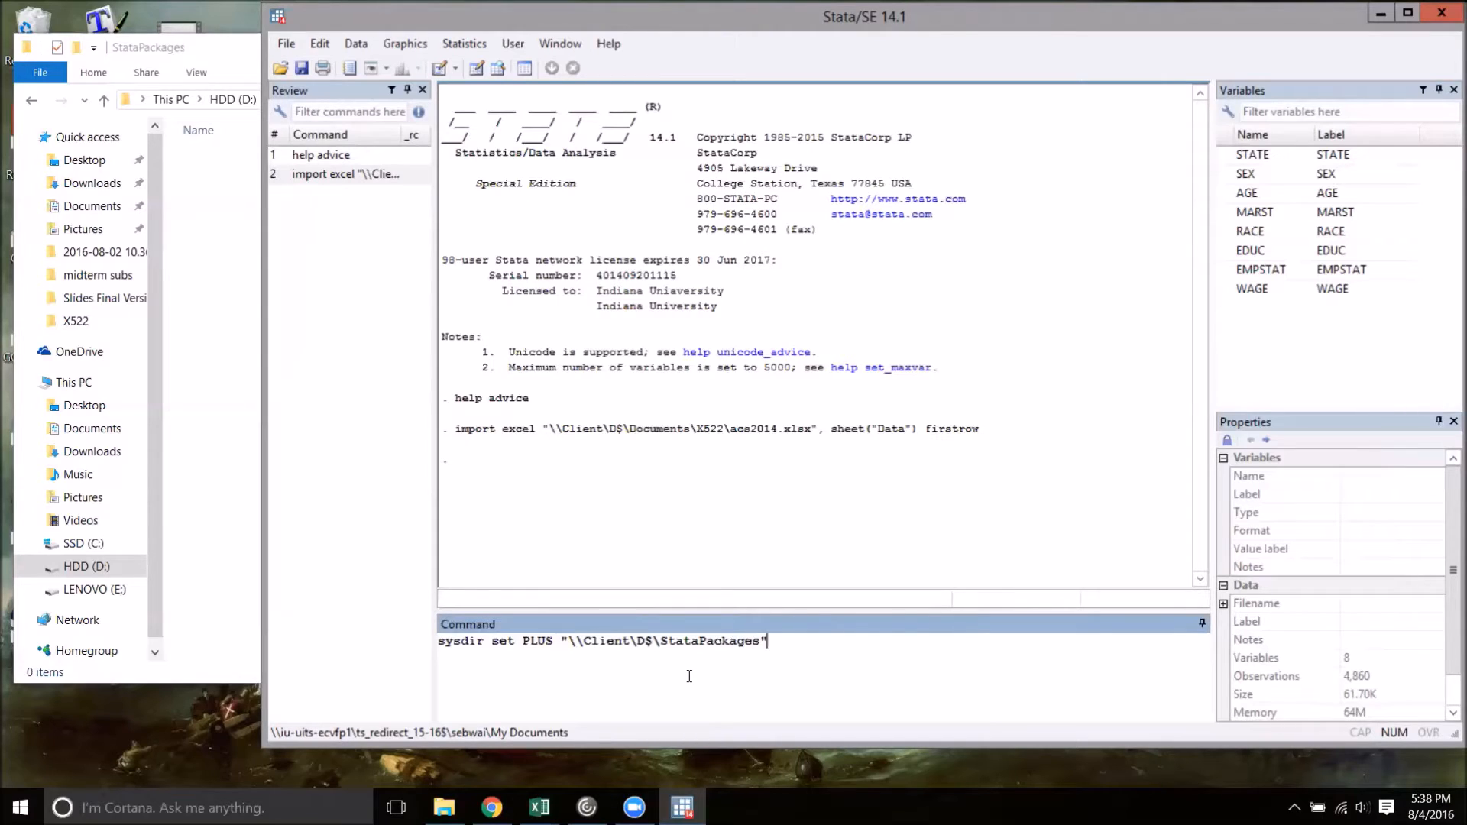
{"action": "key", "text": "Return"}
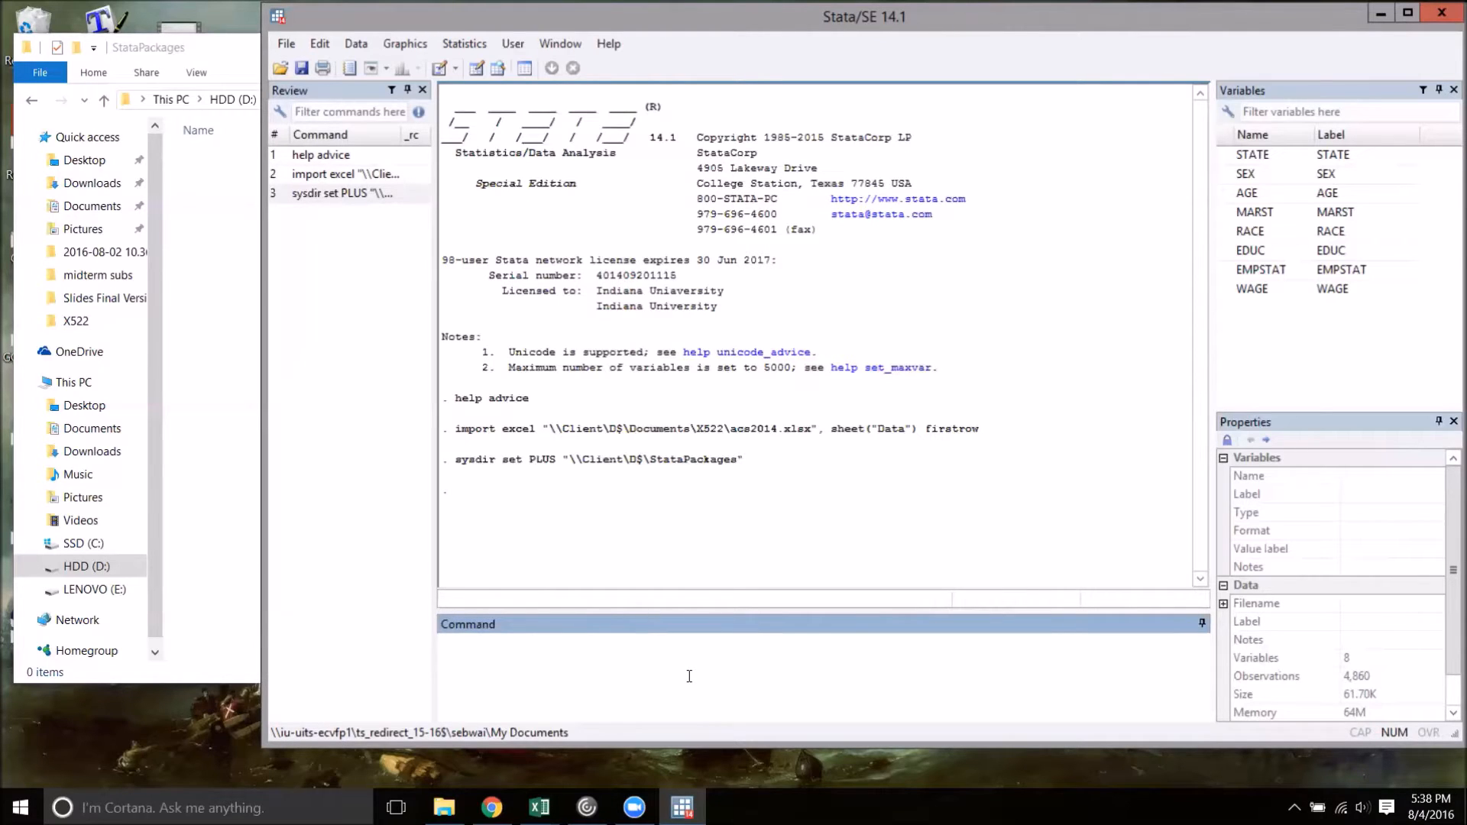
{"action": "type", "text": "ssc install"}
{"action": "key", "text": "BackSpace"}
{"action": "key", "text": "BackSpace"}
{"action": "key", "text": "BackSpace"}
{"action": "key", "text": "BackSpace"}
{"action": "key", "text": "BackSpace"}
{"action": "key", "text": "BackSpace"}
{"action": "key", "text": "BackSpace"}
{"action": "key", "text": "BackSpace"}
{"action": "key", "text": "BackSpace"}
{"action": "key", "text": "BackSpace"}
{"action": "key", "text": "BackSpace"}
{"action": "key", "text": "BackSpace"}
{"action": "type", "text": "findit"}
{"action": "key", "text": "BackSpace"}
{"action": "key", "text": "BackSpace"}
{"action": "key", "text": "BackSpace"}
{"action": "key", "text": "BackSpace"}
{"action": "key", "text": "BackSpace"}
{"action": "key", "text": "BackSpace"}
{"action": "key", "text": "BackSpace"}
Install the estout package from SSC with the command ssc install estout
{"action": "type", "text": "ssc install"}
{"action": "type", "text": "estout"}
{"action": "key", "text": "Return"}
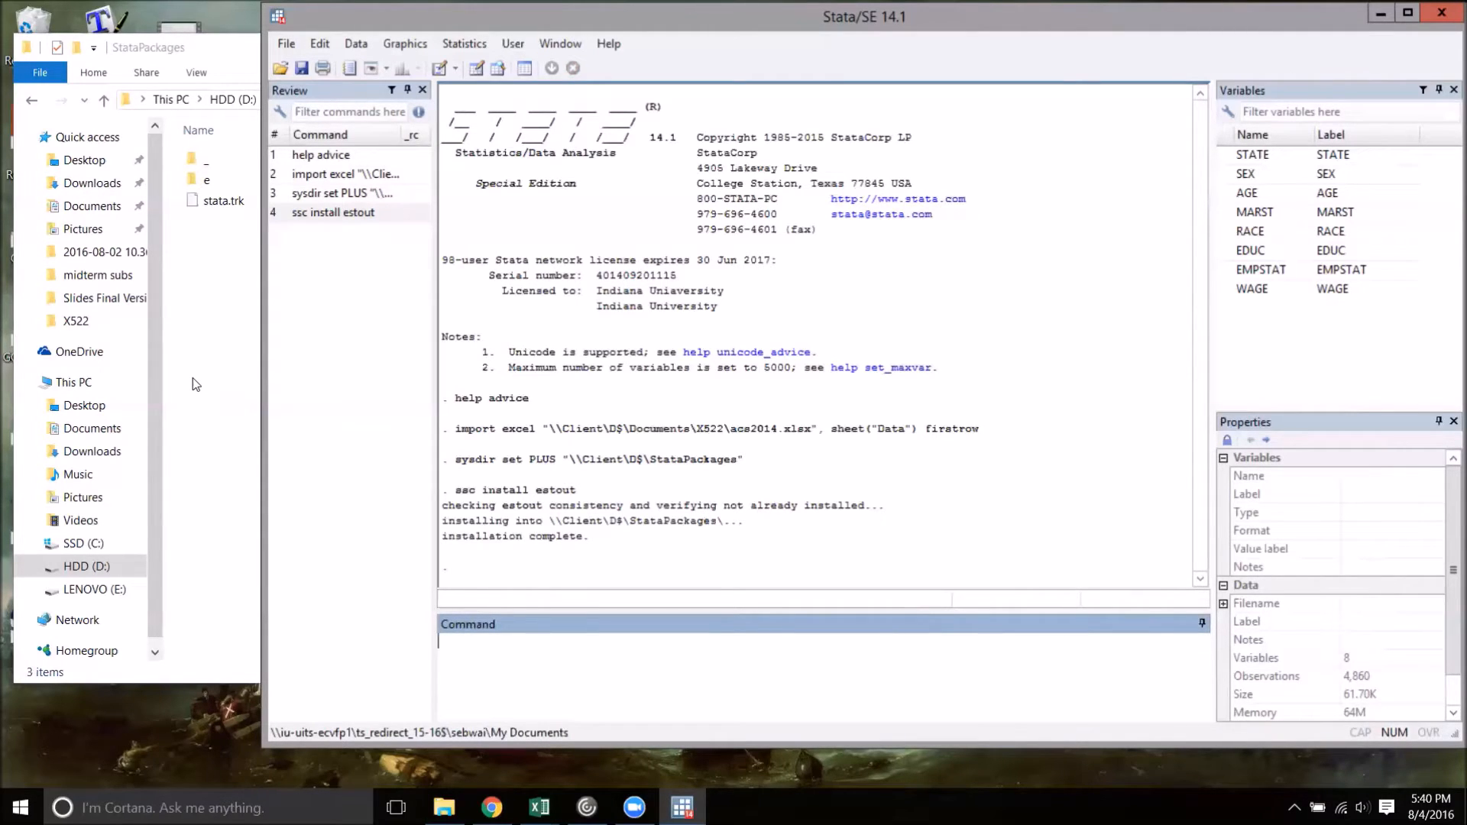
Maximize the Stata window and run a regression of WAGE on AGE with reg WAGE AGE
{"action": "key", "text": "super+Up"}
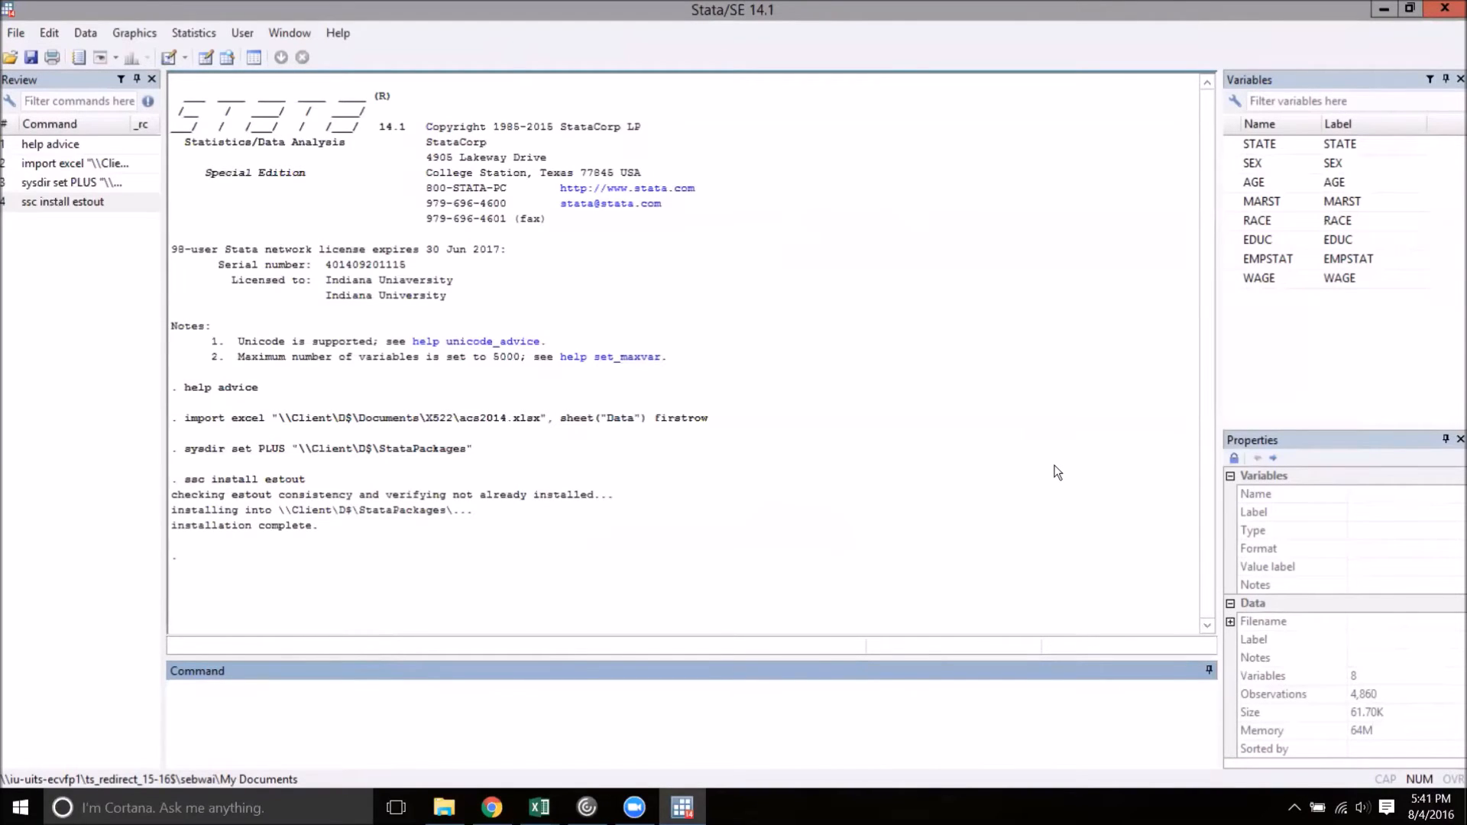
{"action": "type", "text": "reg WAGE AGE"}
{"action": "key", "text": "Return"}
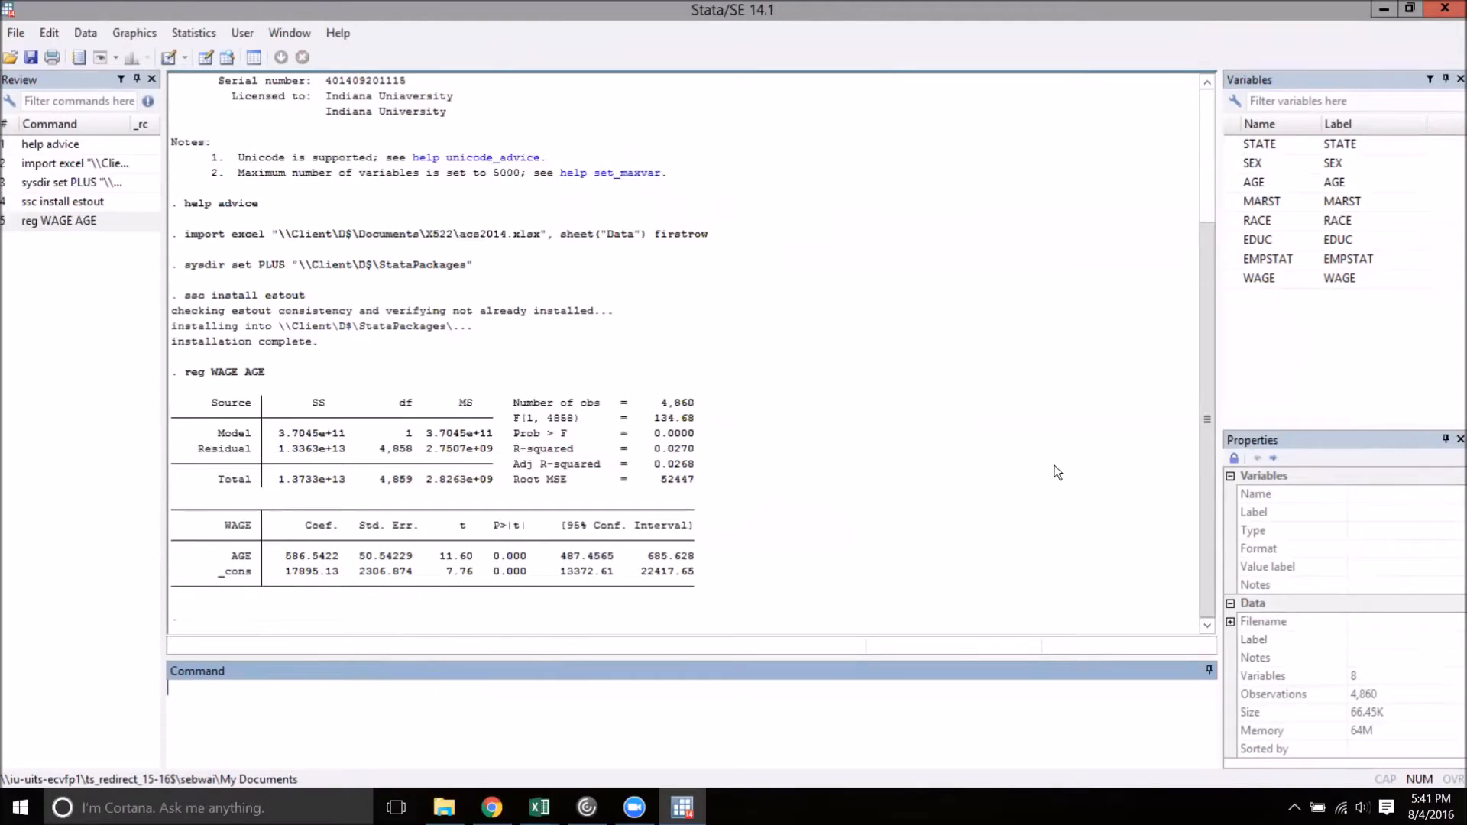
Store the regression of WAGE on AGE as an estimate by running eststo: reg WAGE AGE
{"action": "type", "text": "eststo: reg WAGE AGE"}
{"action": "key", "text": "Return"}
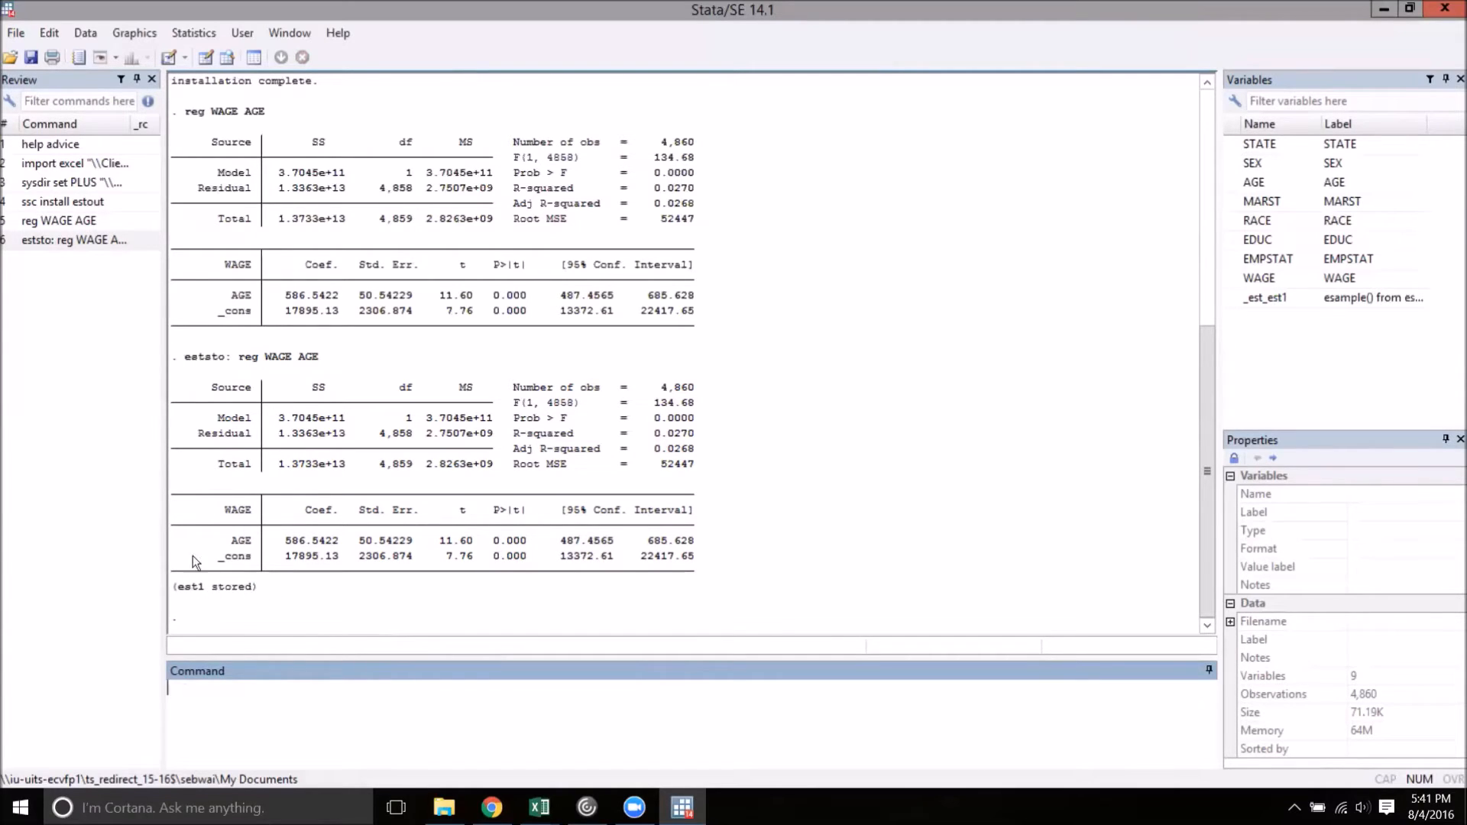
Store a second WAGE on AGE regression restricted to Indiana by running eststo: reg WAGE AGE if STATE=="IN"
{"action": "type", "text": "eststo: reg WAGE AGE"}
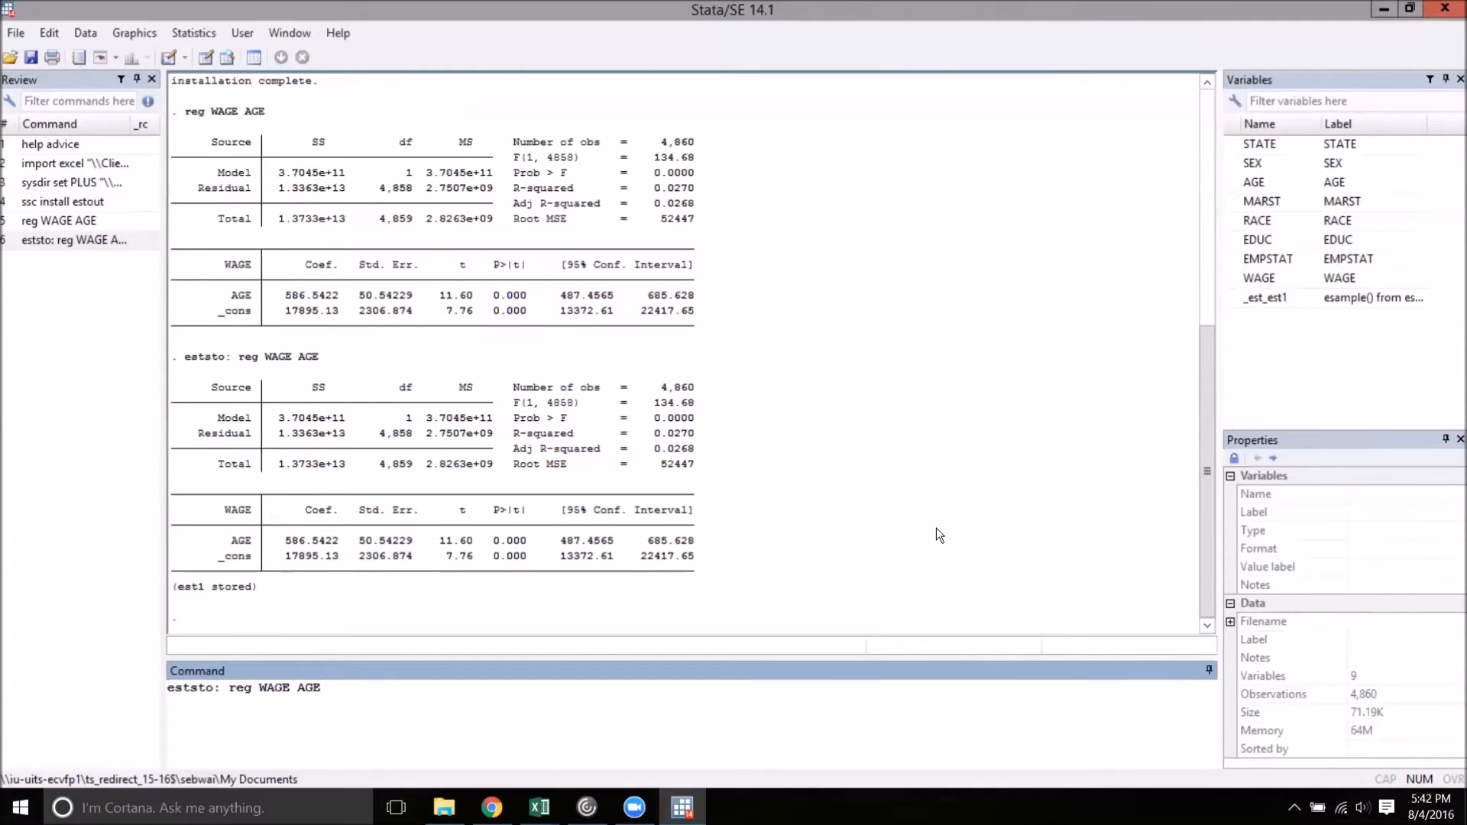
{"action": "type", "text": "if STATE==\"IN\""}
{"action": "key", "text": "Return"}
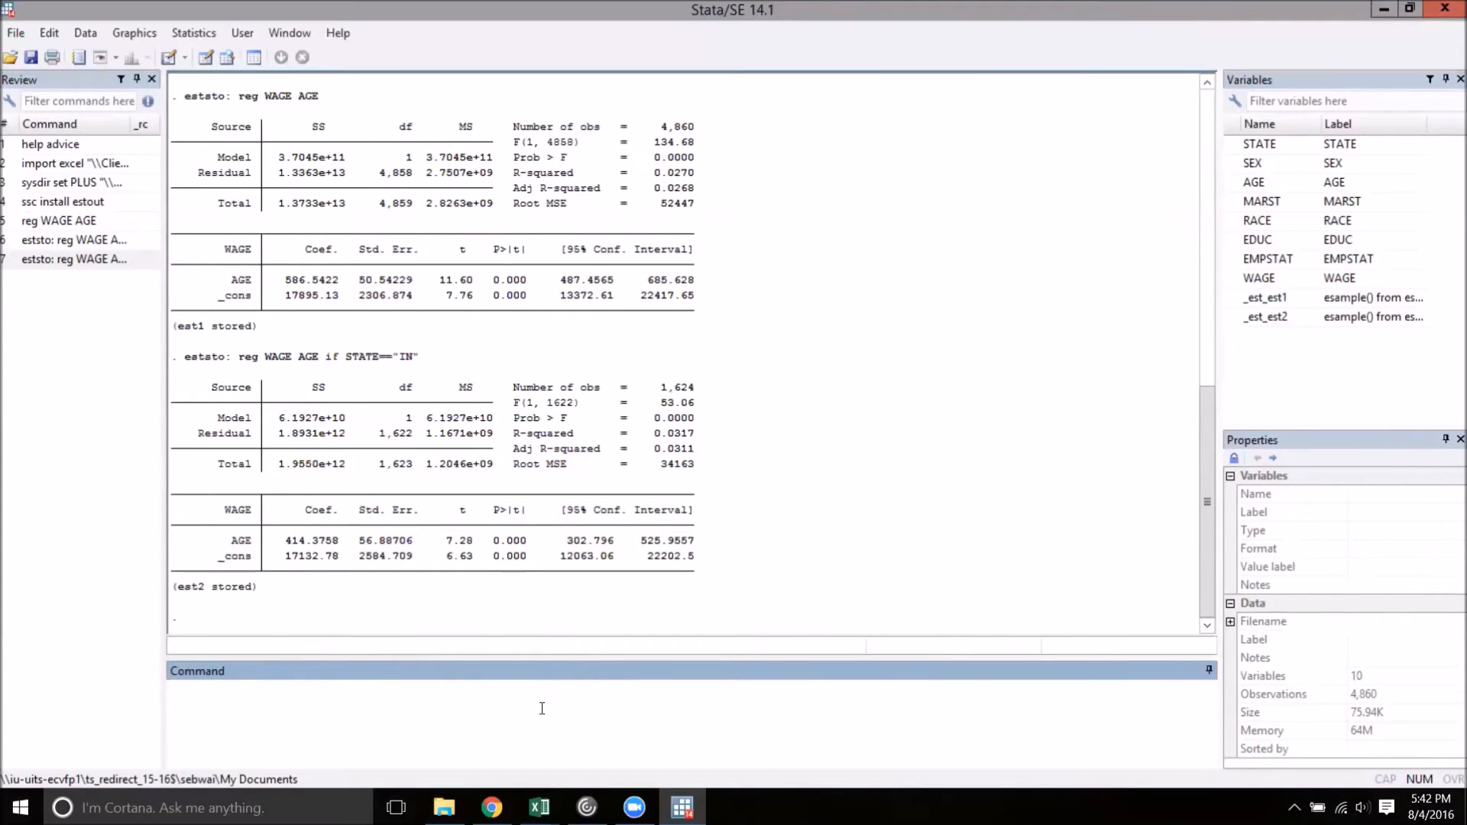
Tabulate the two stored regressions side by side with the esttab command
{"action": "type", "text": "esttab"}
{"action": "key", "text": "Return"}
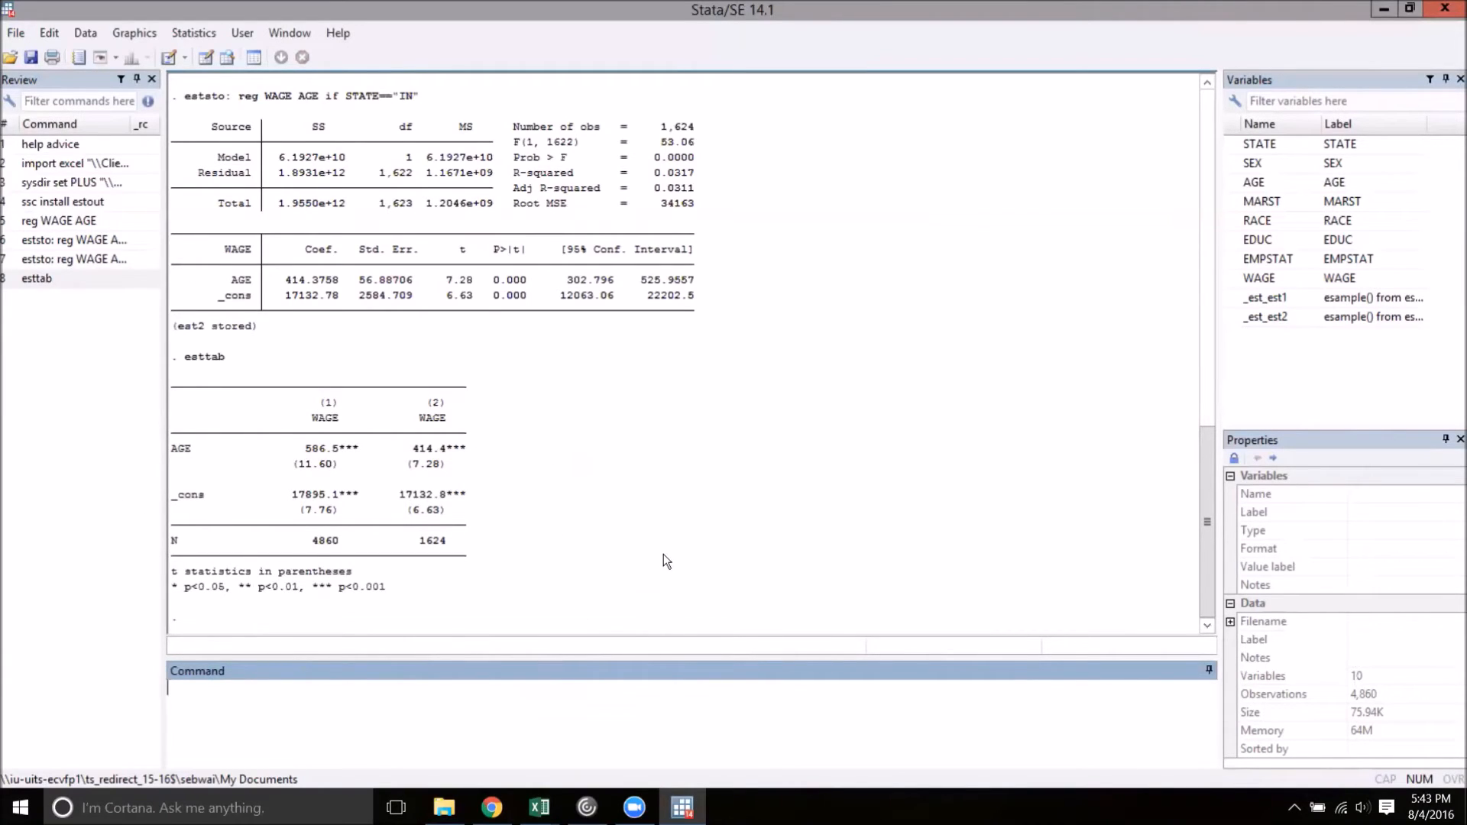
Rerun the estimates table without significance stars using esttab, nostar
{"action": "key", "text": "Page_Up"}
{"action": "type", "text": ","}
{"action": "type", "text": "nostar"}
{"action": "key", "text": "Return"}
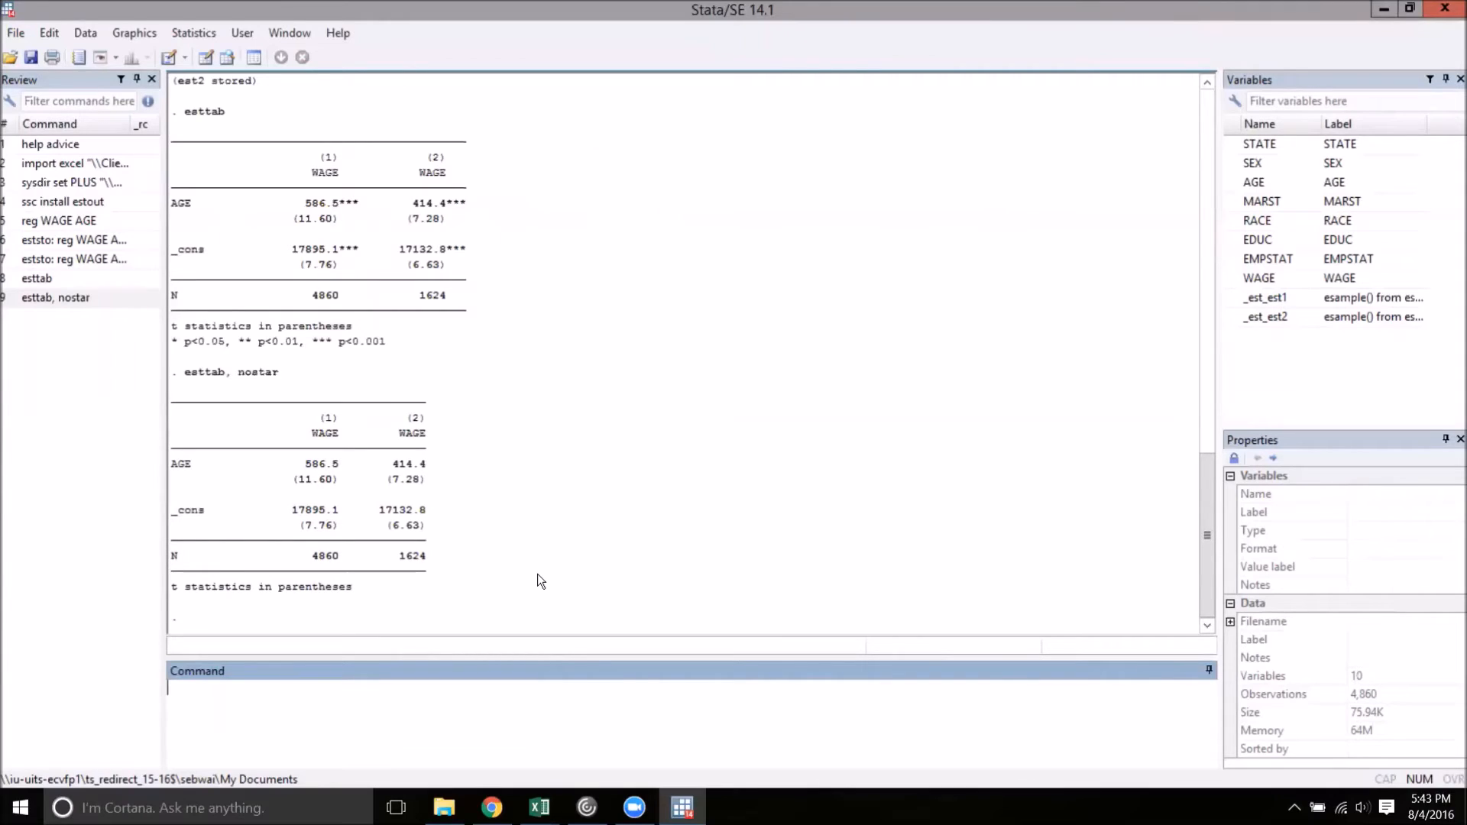
Add variable labels to the star-free estimates table by running esttab, nostar label
{"action": "left_click", "coordinate": [138, 299]}
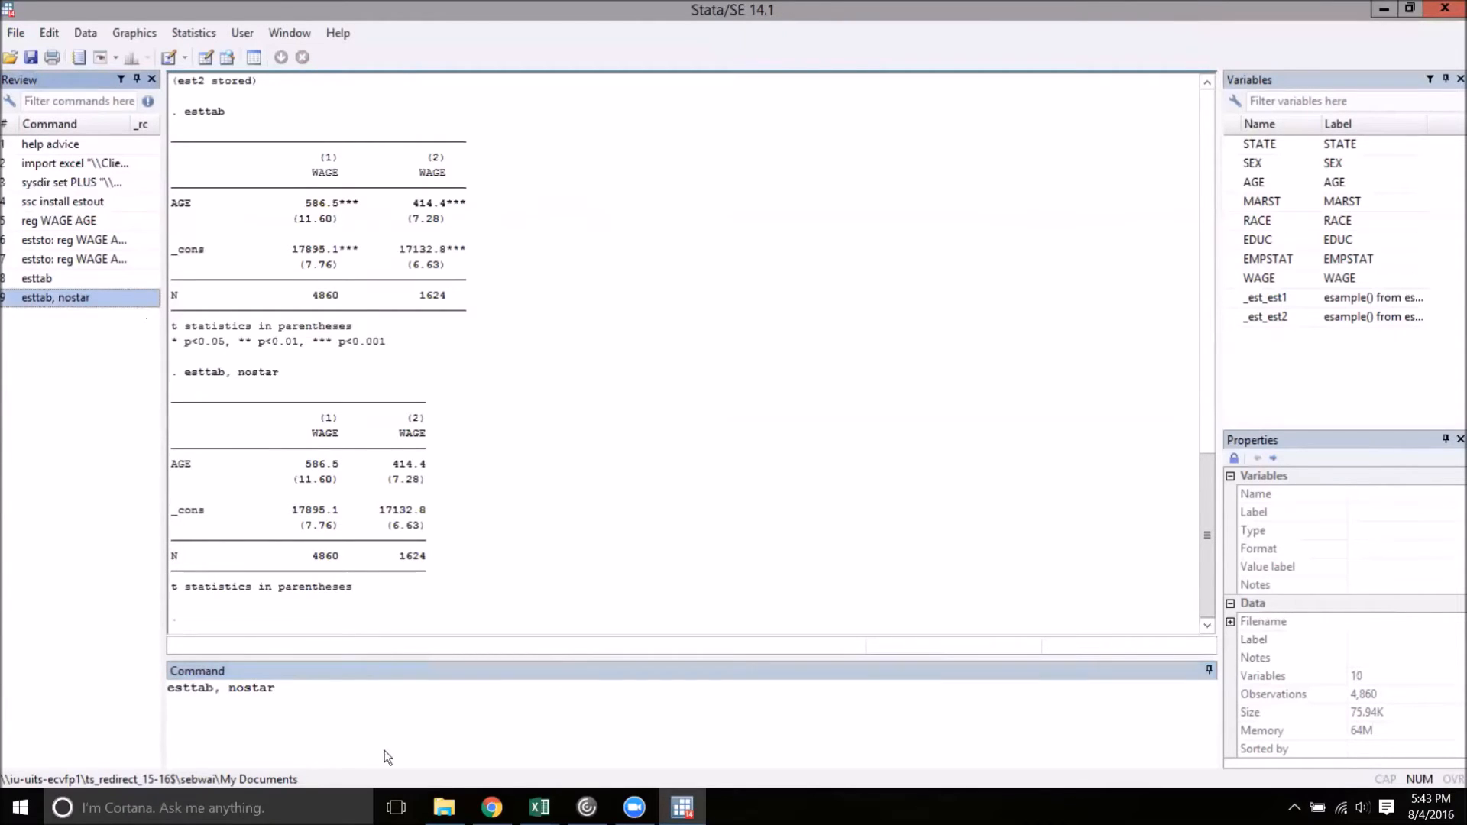
{"action": "left_click", "coordinate": [429, 723]}
{"action": "type", "text": "lav"}
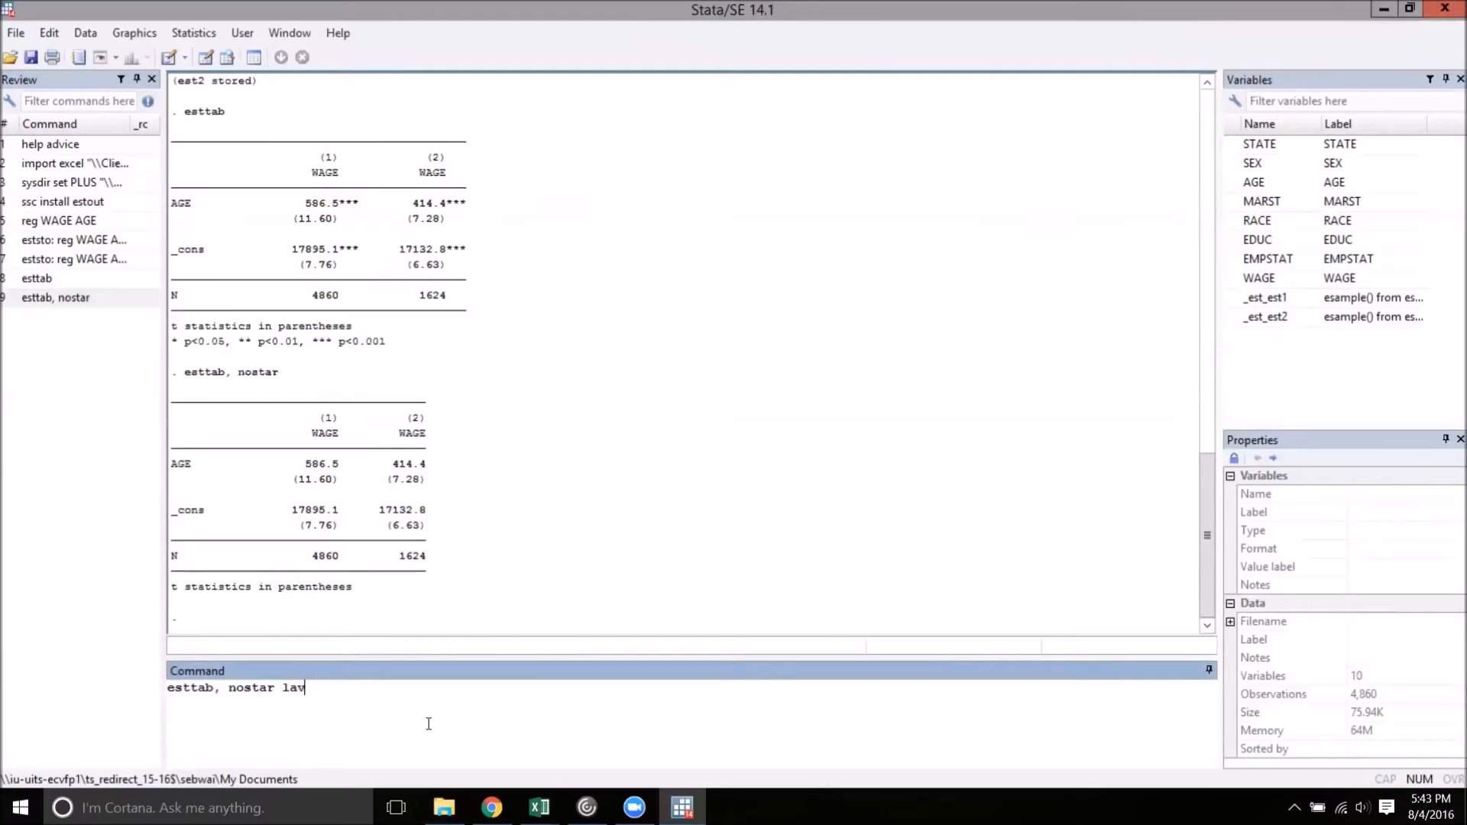
{"action": "key", "text": "BackSpace"}
{"action": "type", "text": "bel"}
{"action": "key", "text": "Return"}
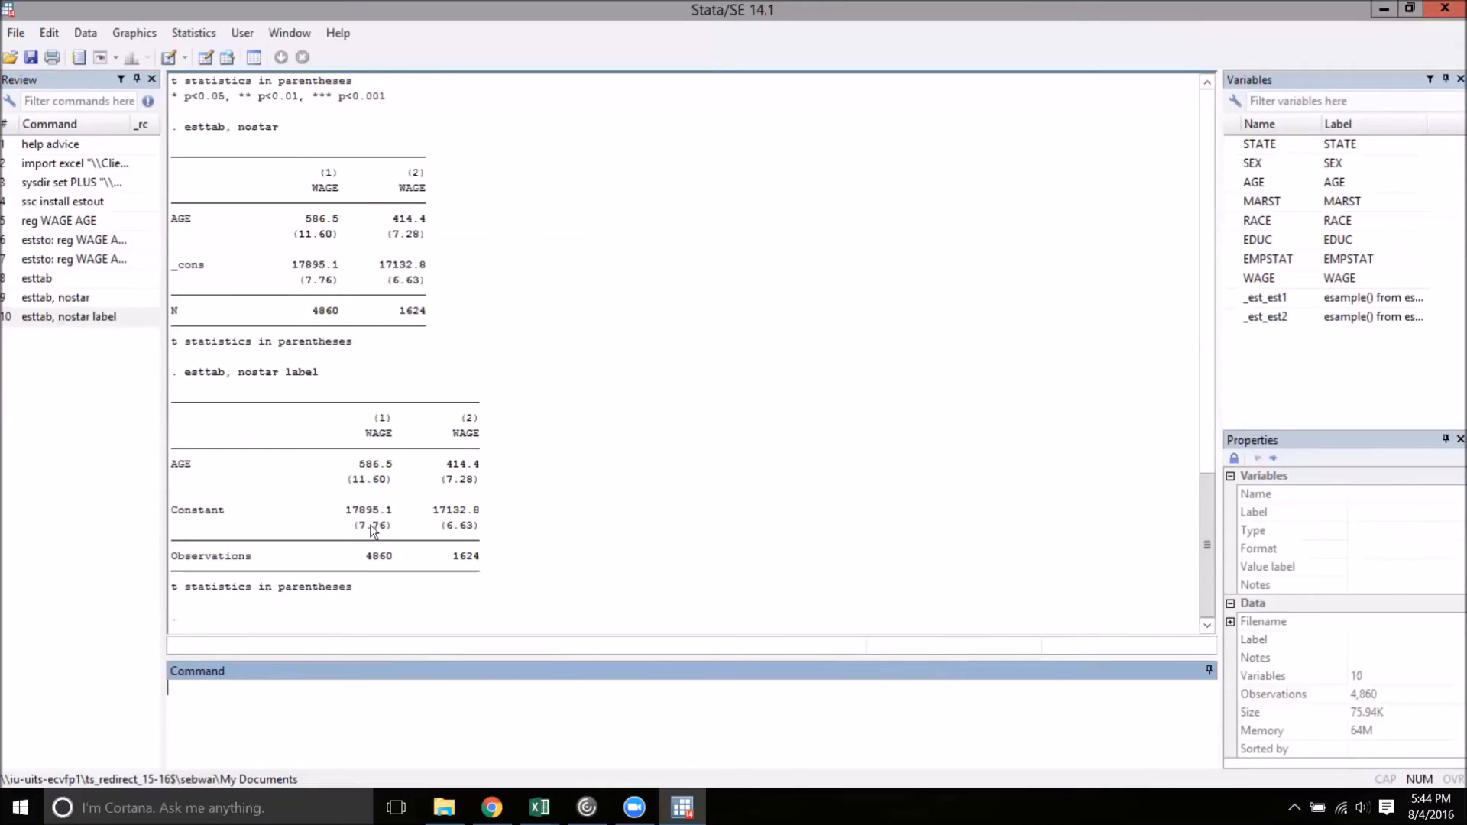
Show standard errors in the table by running esttab, nostar label se, and compare them with the earlier regression outputs
{"action": "left_click", "coordinate": [71, 321]}
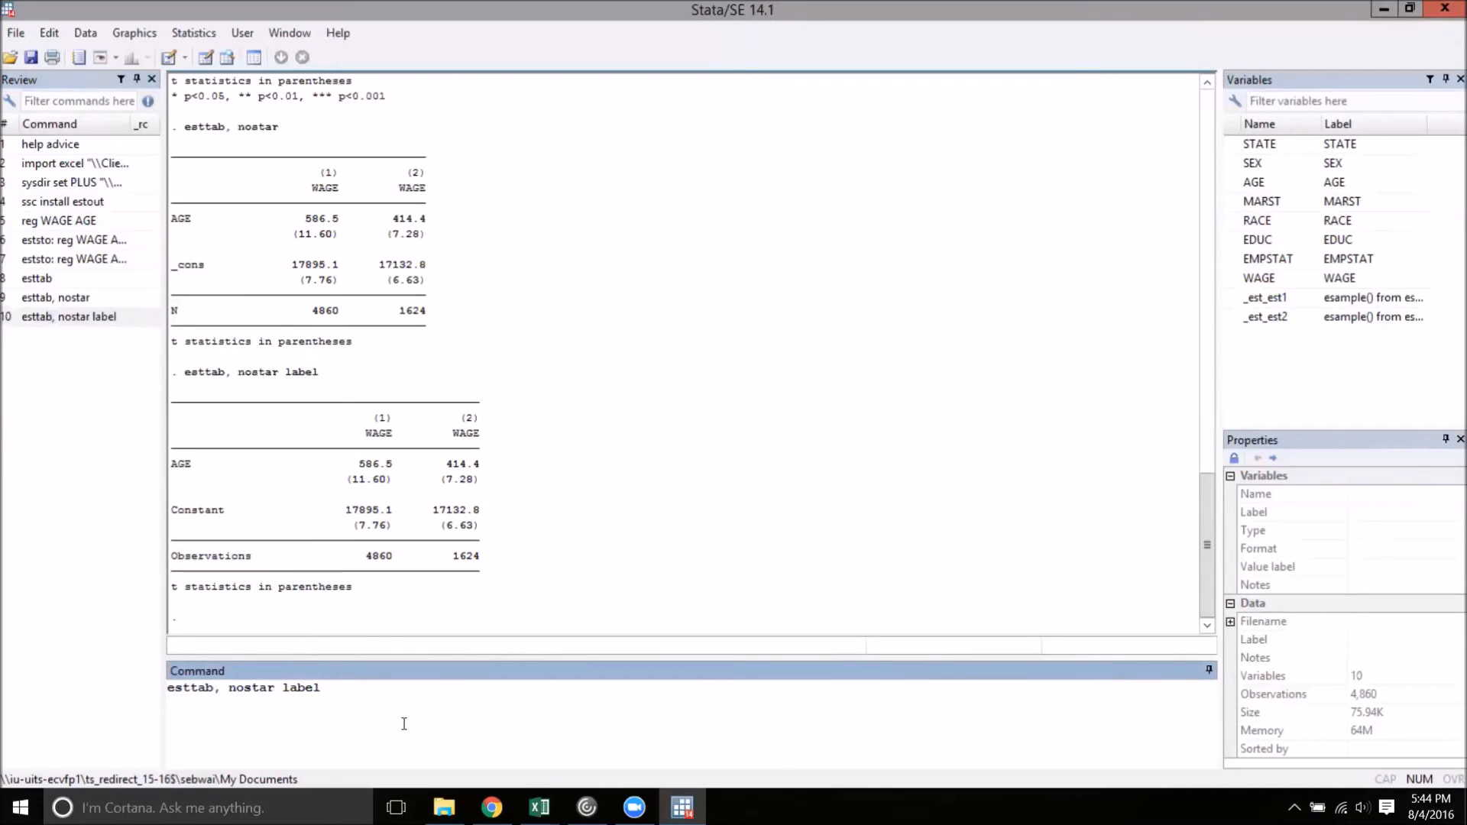
{"action": "type", "text": "se"}
{"action": "key", "text": "Return"}
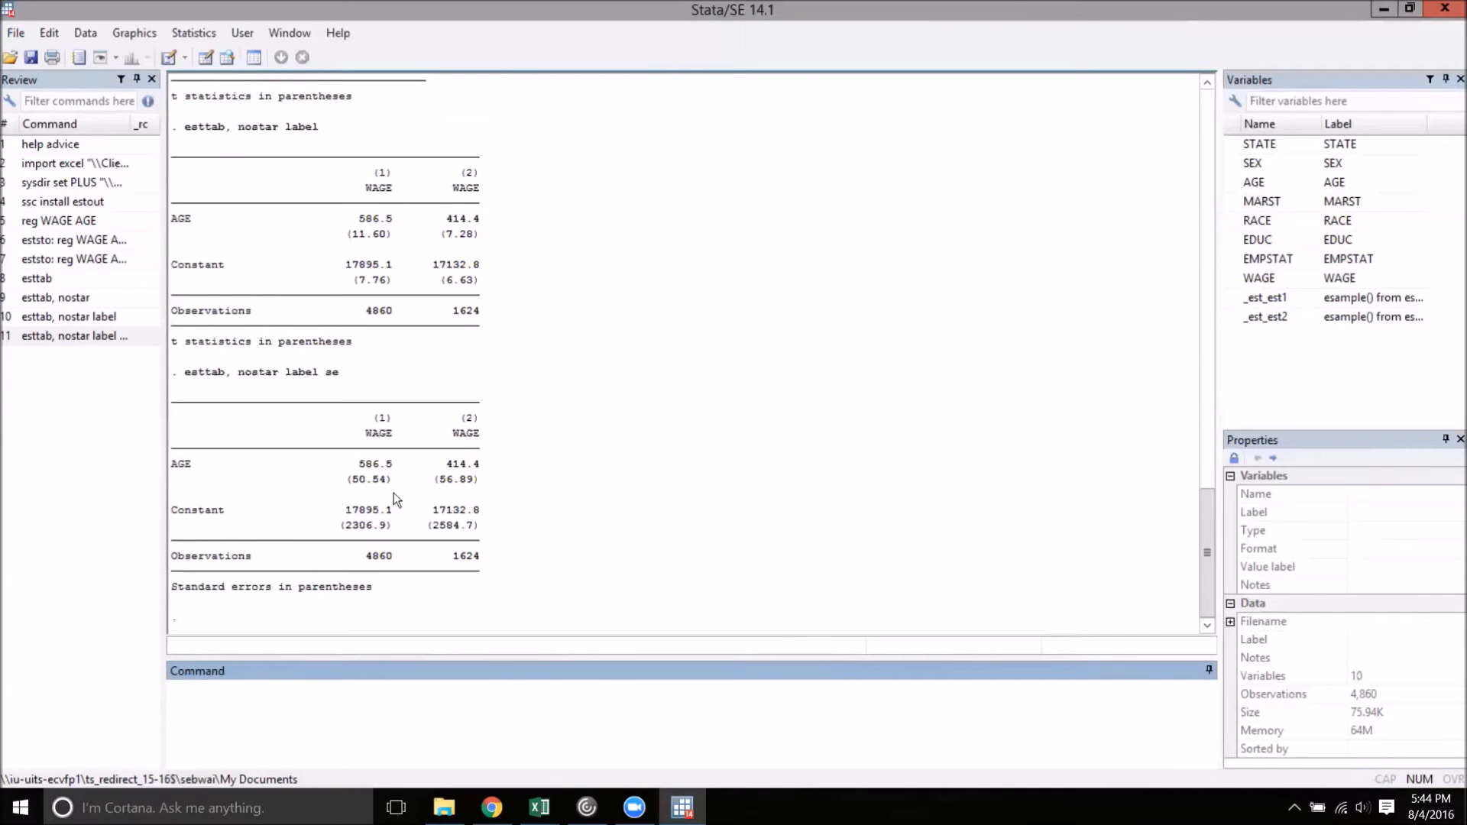
{"action": "left_click", "coordinate": [619, 503]}
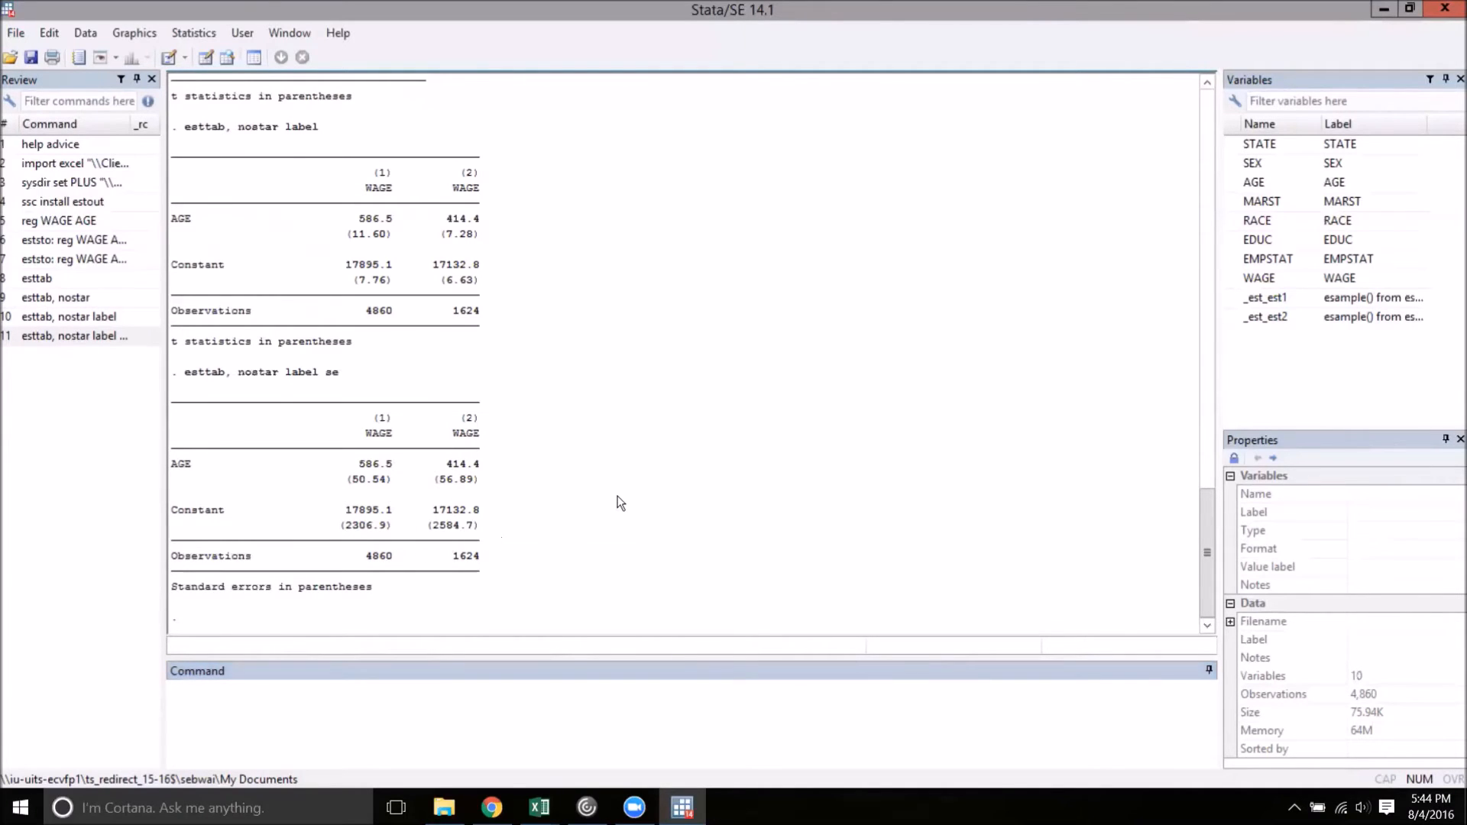
{"action": "scroll", "coordinate": [619, 503], "scroll_direction": "up", "scroll_amount": 20}
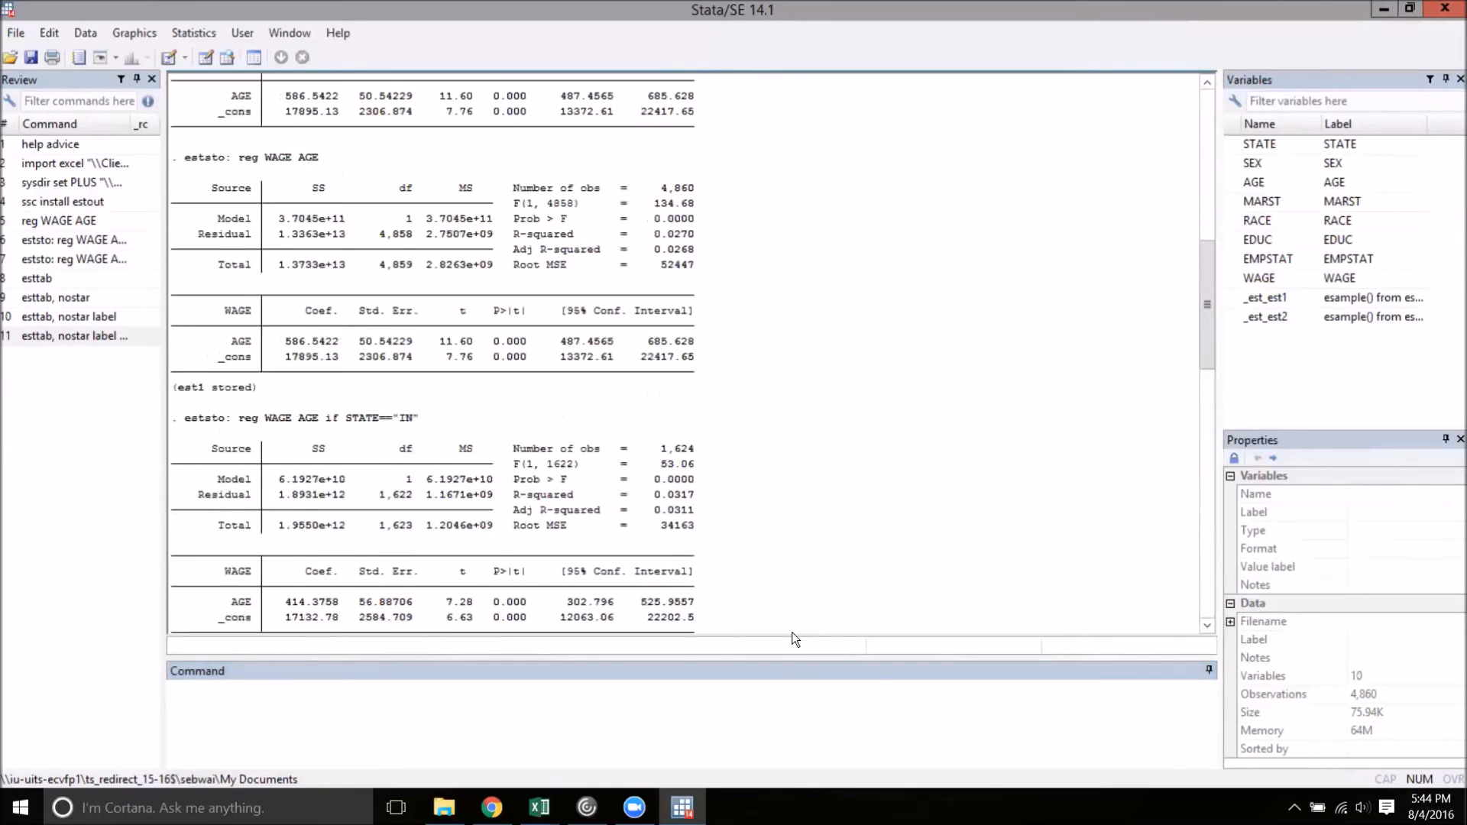
{"action": "scroll", "coordinate": [791, 631], "scroll_direction": "down", "scroll_amount": 1}
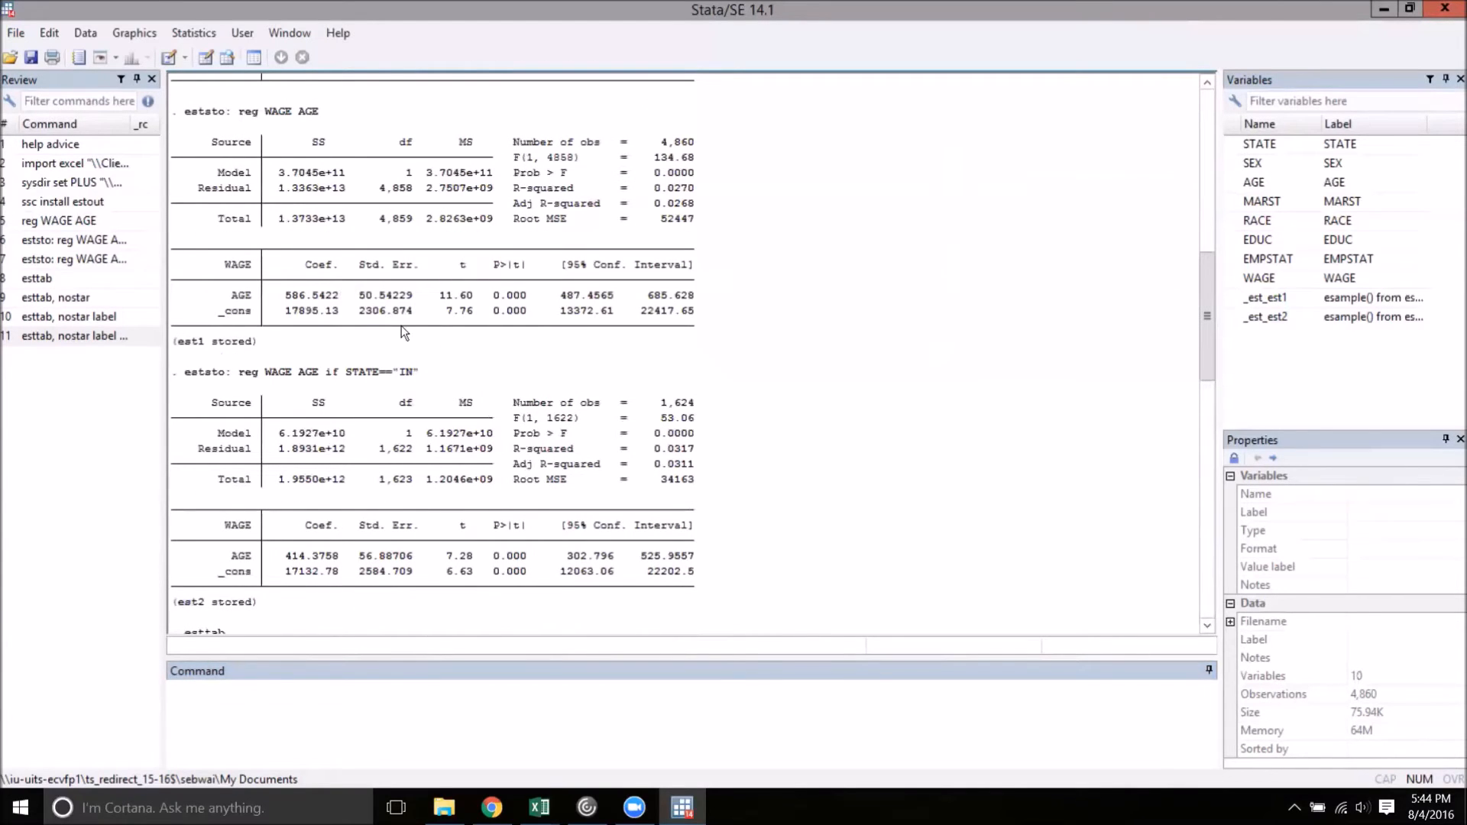
{"action": "scroll", "coordinate": [779, 544], "scroll_direction": "down", "scroll_amount": 9}
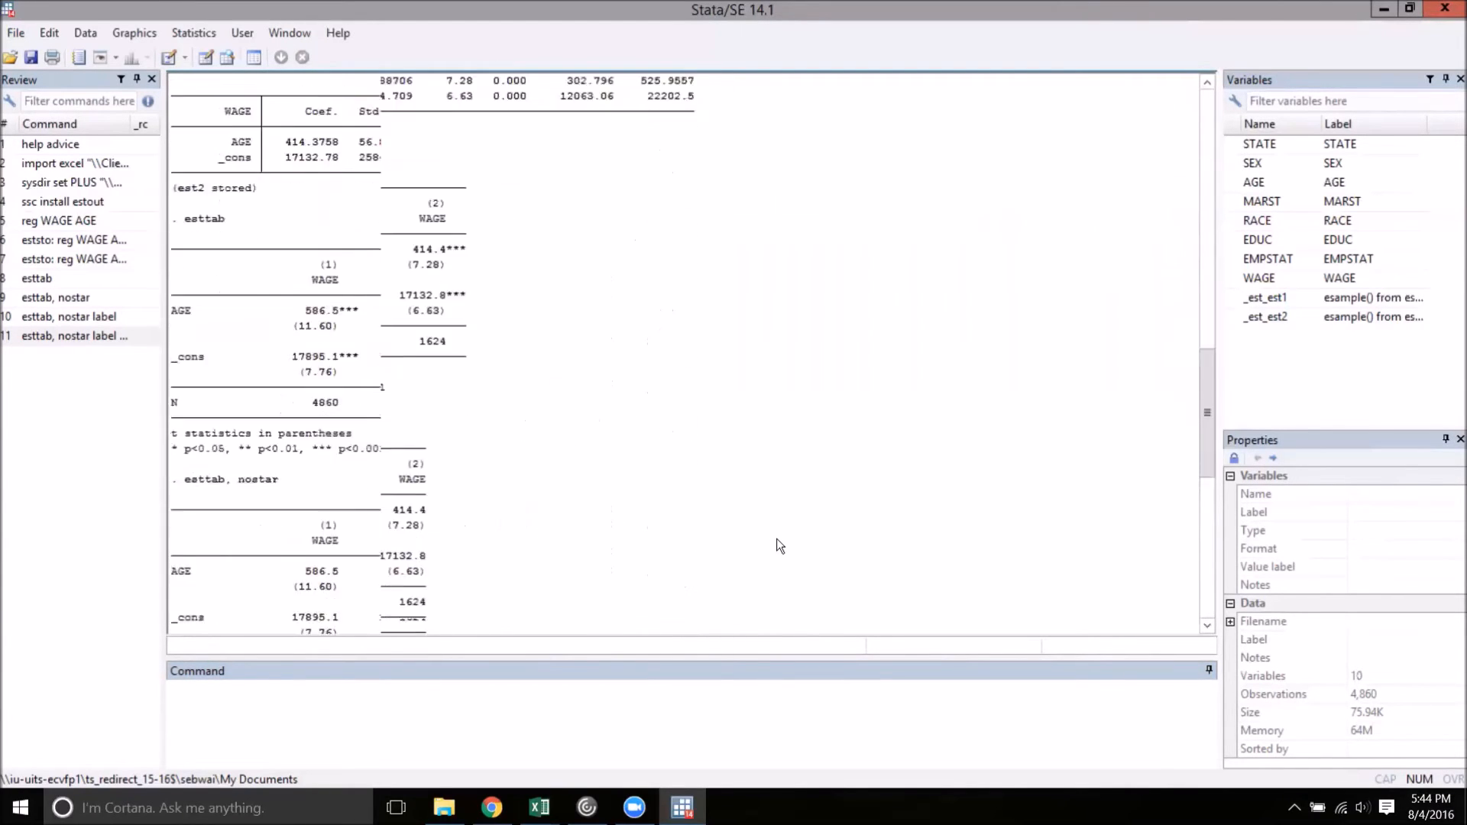
{"action": "scroll", "coordinate": [779, 545], "scroll_direction": "down", "scroll_amount": 4}
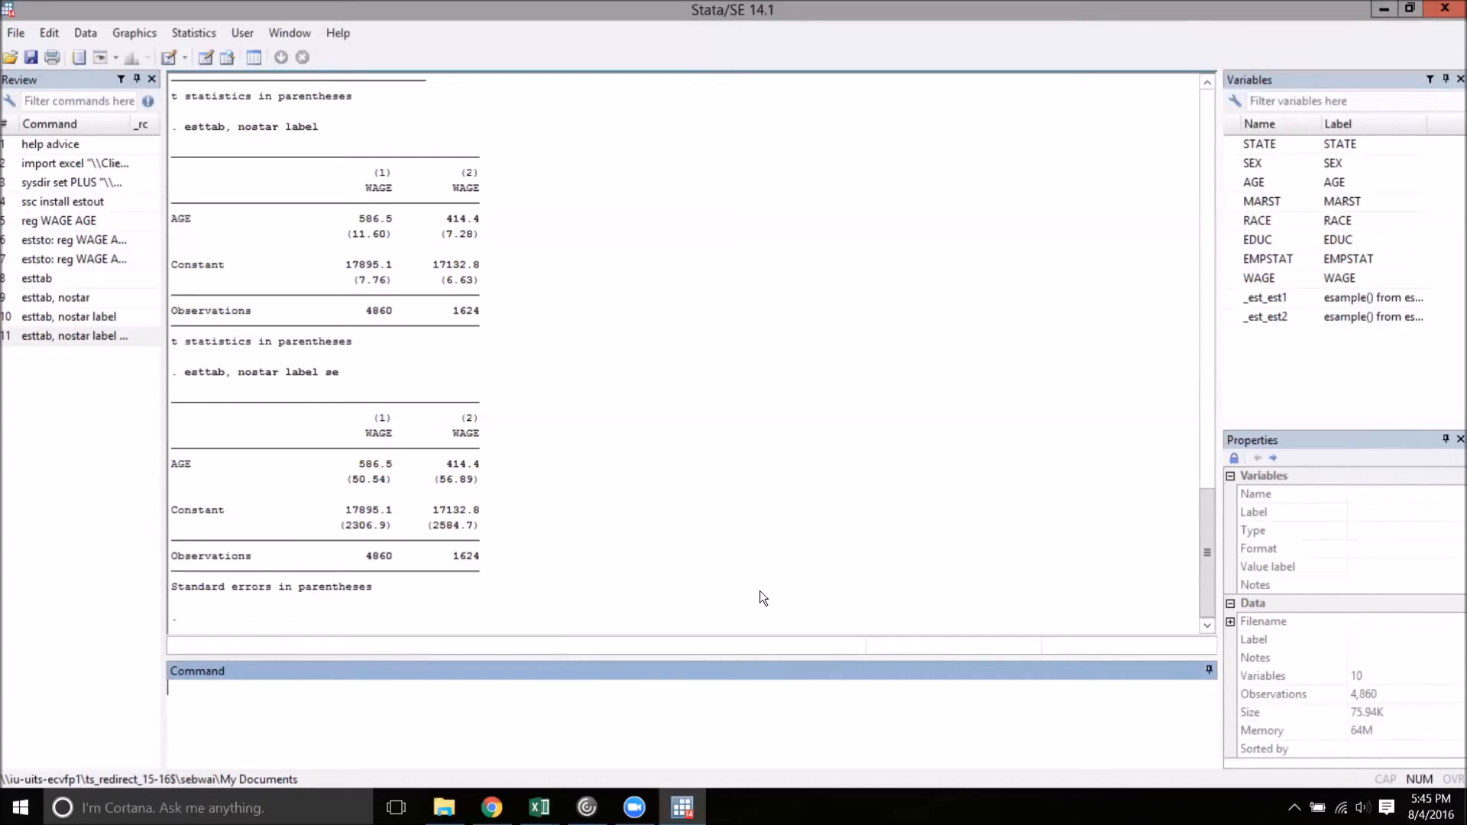
Generate a female dummy variable with gen female = SEX==2 and clear the results with cls
{"action": "type", "text": "gen female = SEZ"}
{"action": "key", "text": "BackSpace"}
{"action": "type", "text": "X==2"}
{"action": "key", "text": "Return"}
{"action": "type", "text": "cls"}
{"action": "key", "text": "Return"}
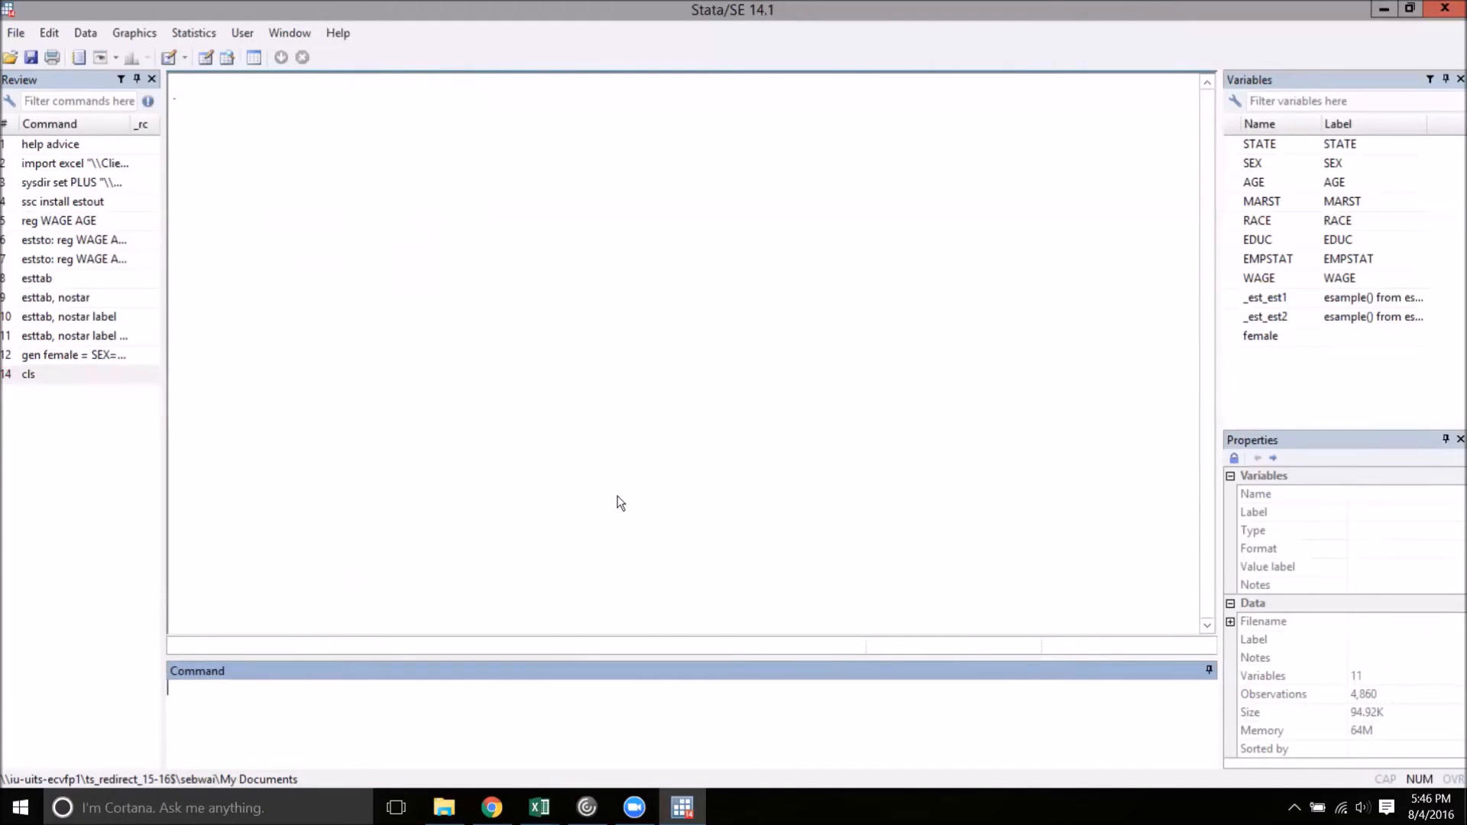
Store a third regression with eststo: reg WAGE AGE female and tabulate all stored models with esttab
{"action": "type", "text": "eststo: reg WAGE AGE female"}
{"action": "key", "text": "Return"}
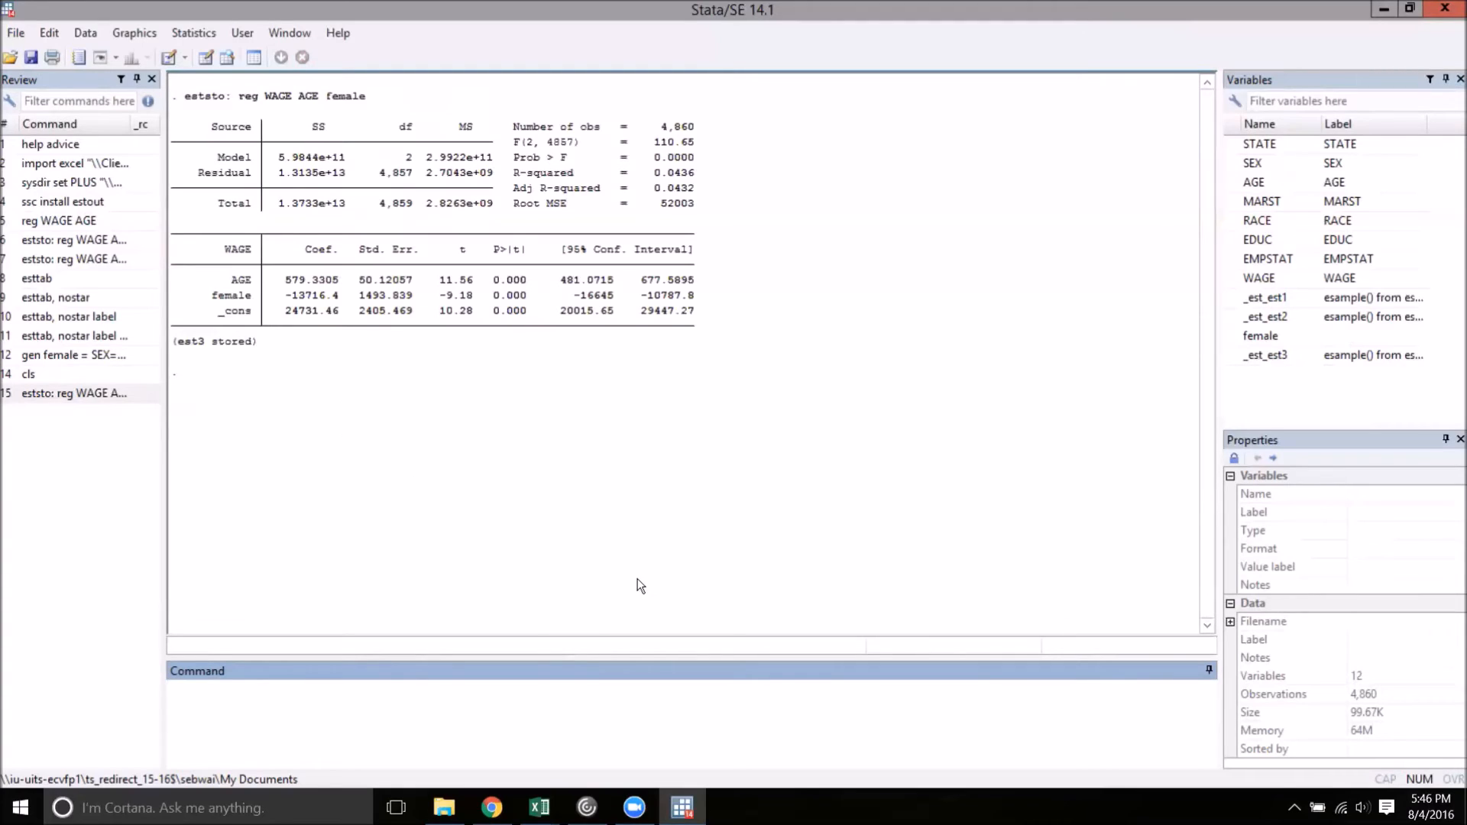
{"action": "type", "text": "esttab"}
{"action": "key", "text": "Return"}
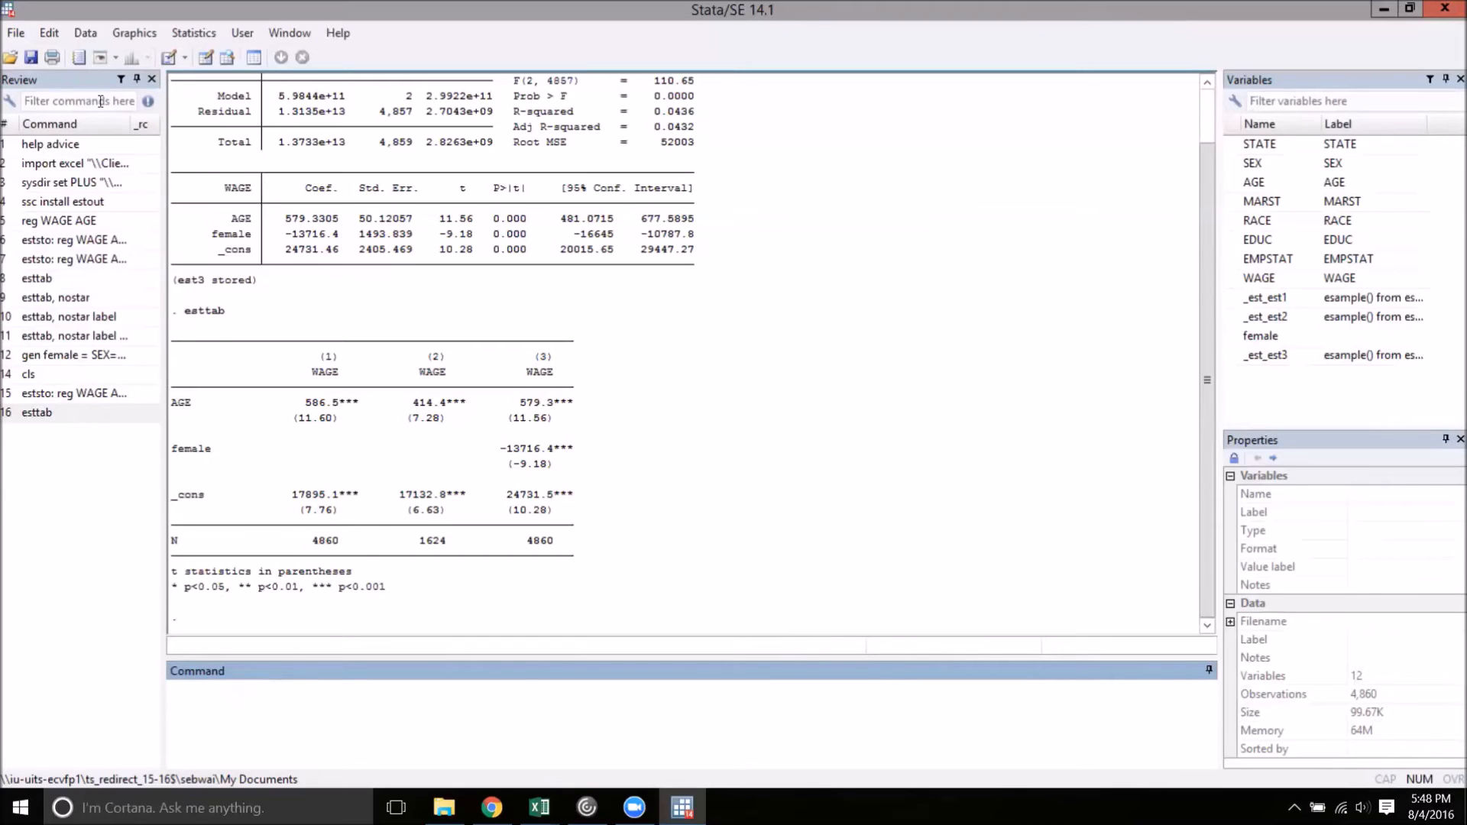
Change the working directory to the X522 folder in Documents on the local D drive
{"action": "left_click", "coordinate": [17, 33]}
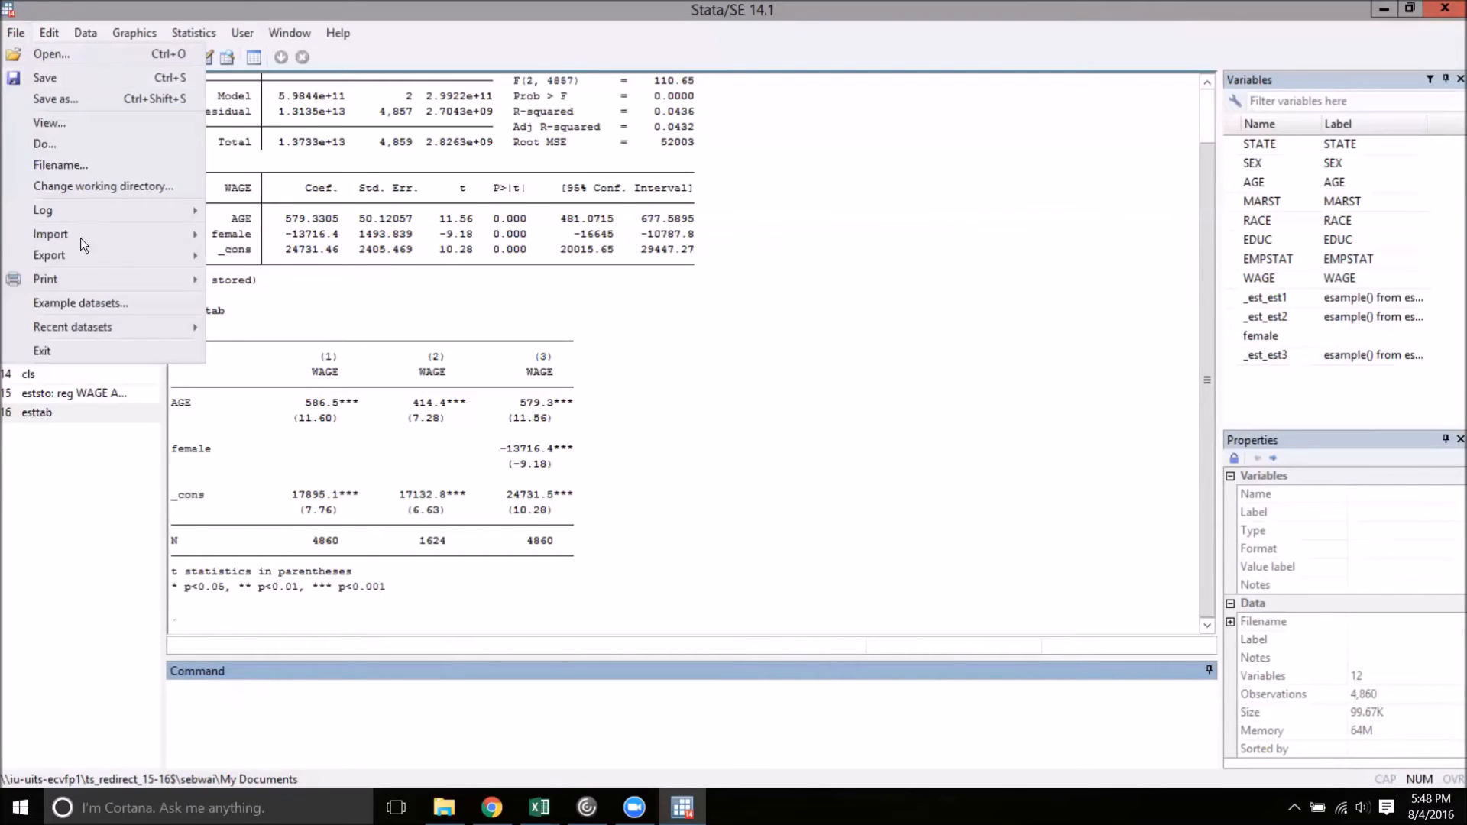
{"action": "left_click", "coordinate": [104, 186]}
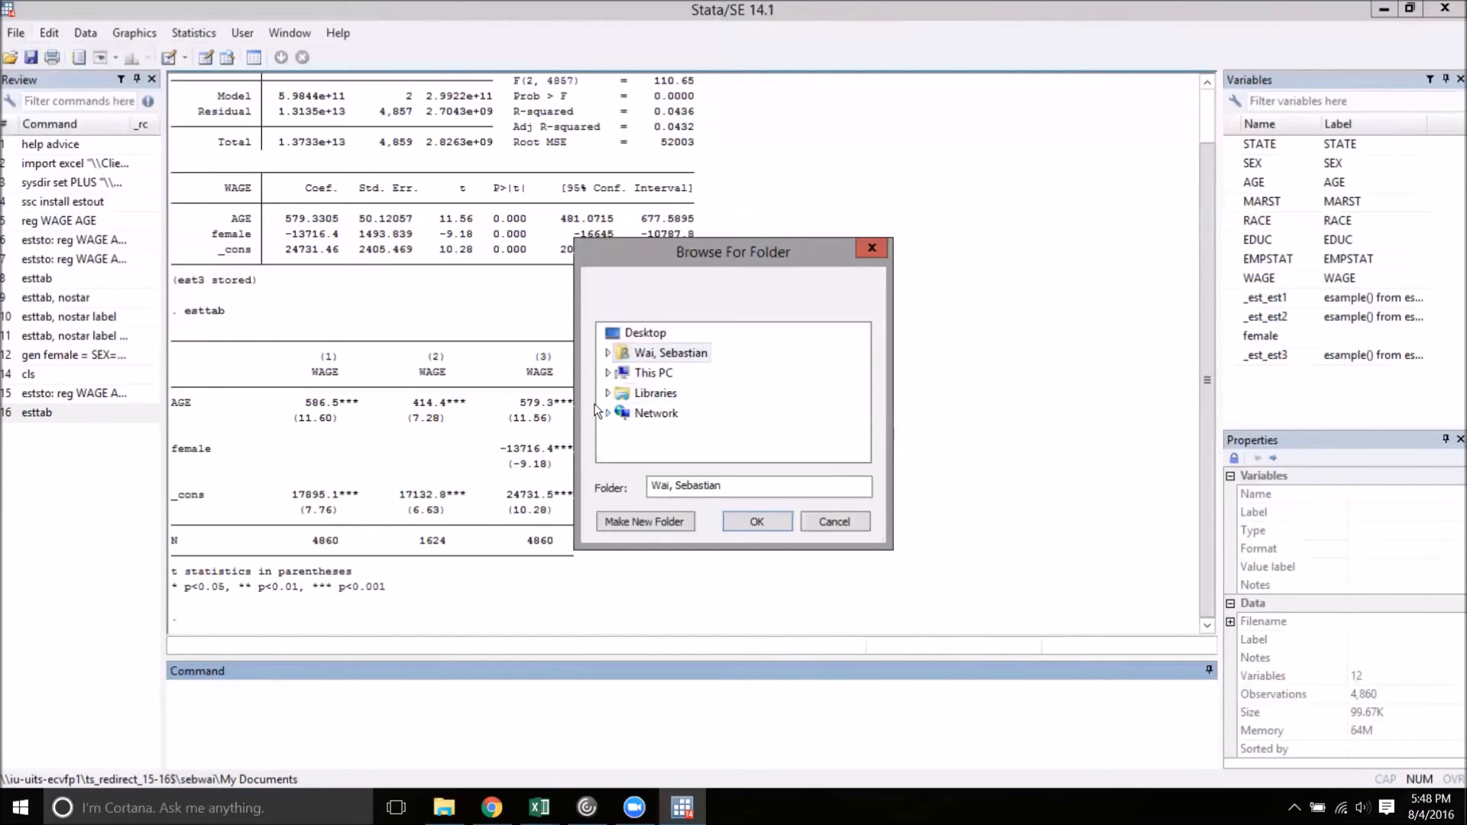
{"action": "left_click", "coordinate": [608, 373]}
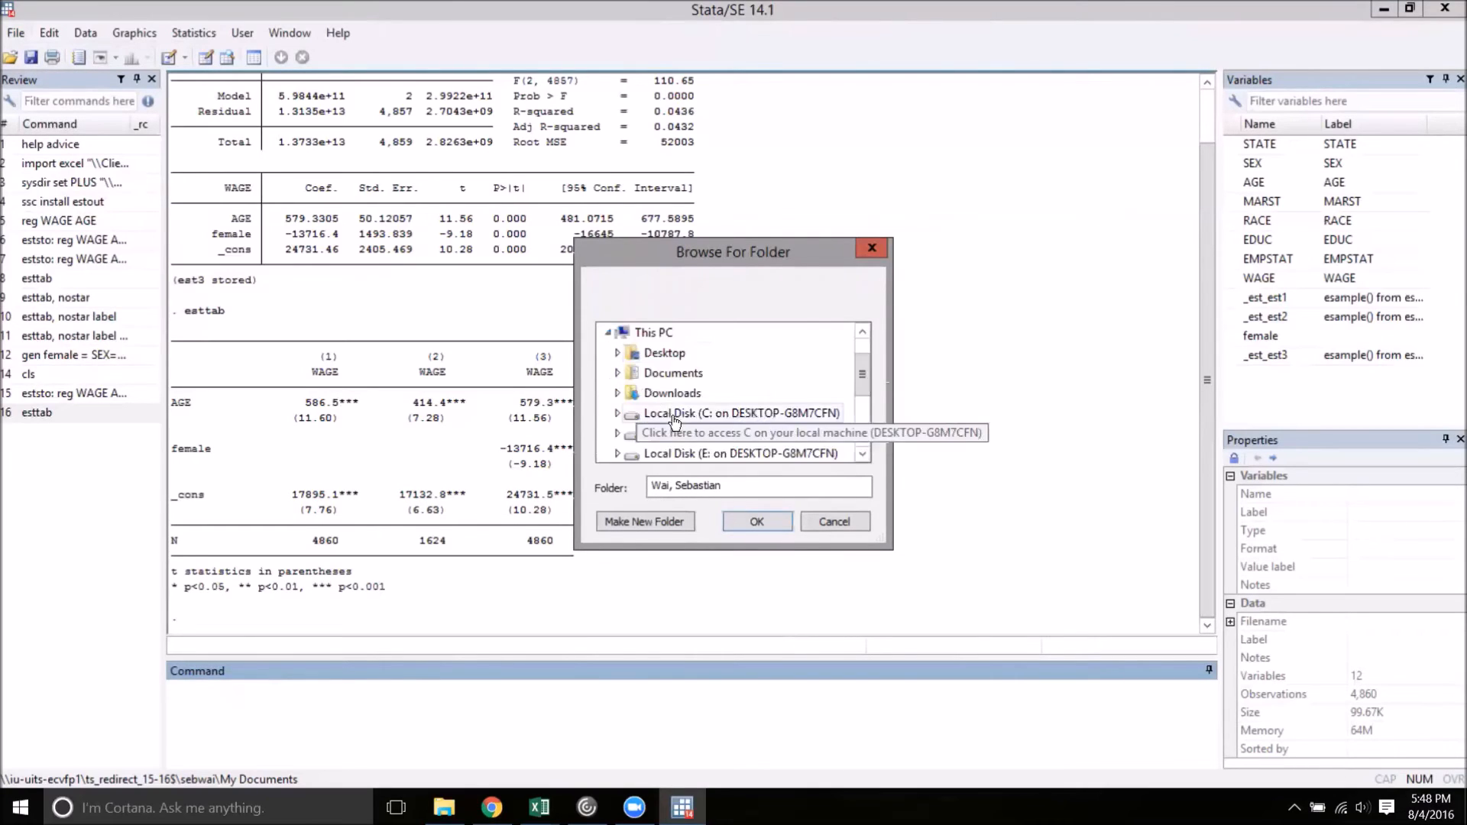
{"action": "left_click", "coordinate": [618, 373]}
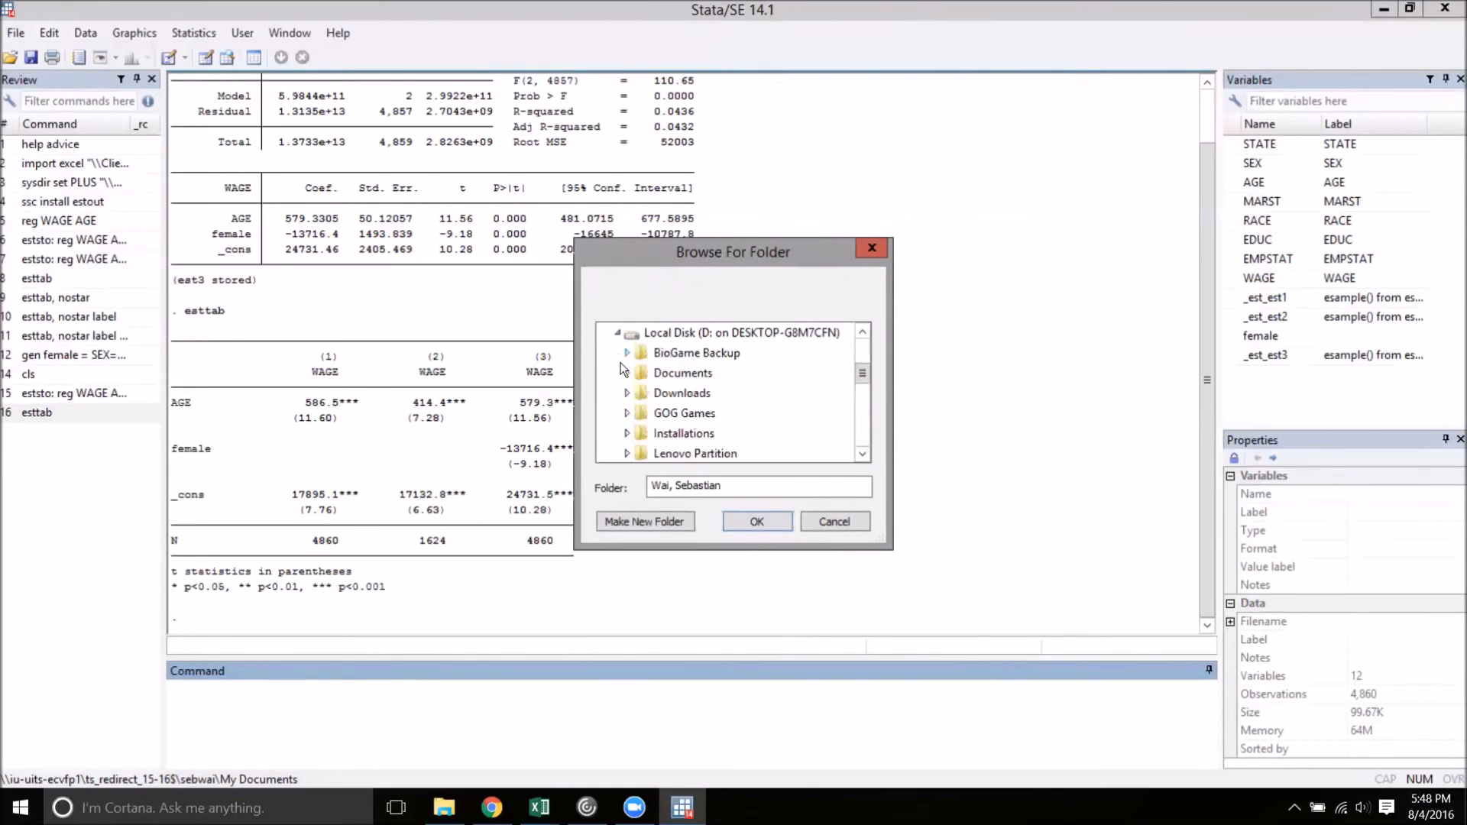
{"action": "left_click", "coordinate": [628, 373]}
{"action": "left_click", "coordinate": [672, 414]}
{"action": "left_click", "coordinate": [774, 520]}
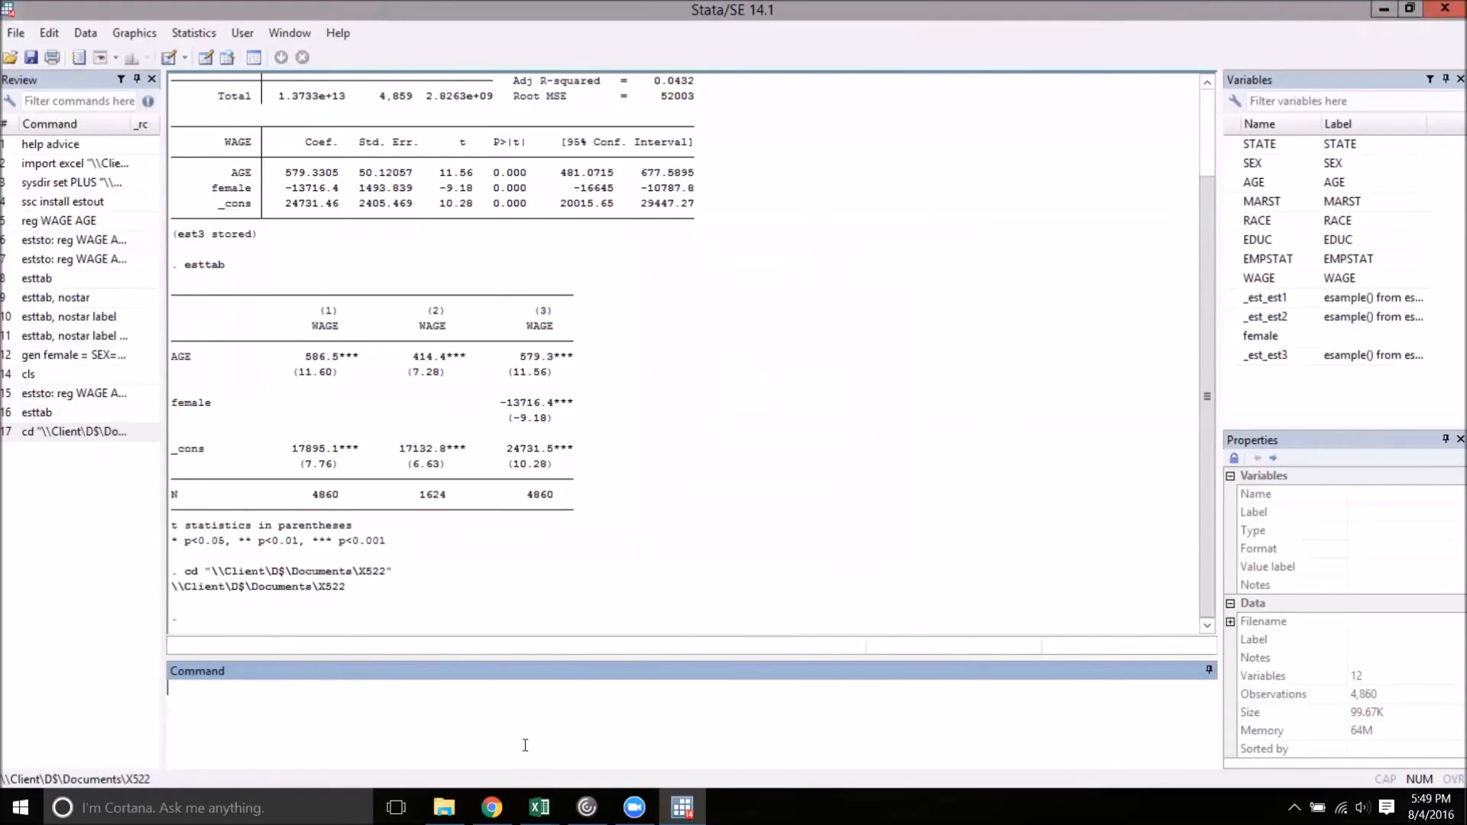
Export the stored models to a rich text file by running esttab using videoExampleTable.rtf , nostar label
{"action": "type", "text": "esttab using"}
{"action": "type", "text": "videoExam"}
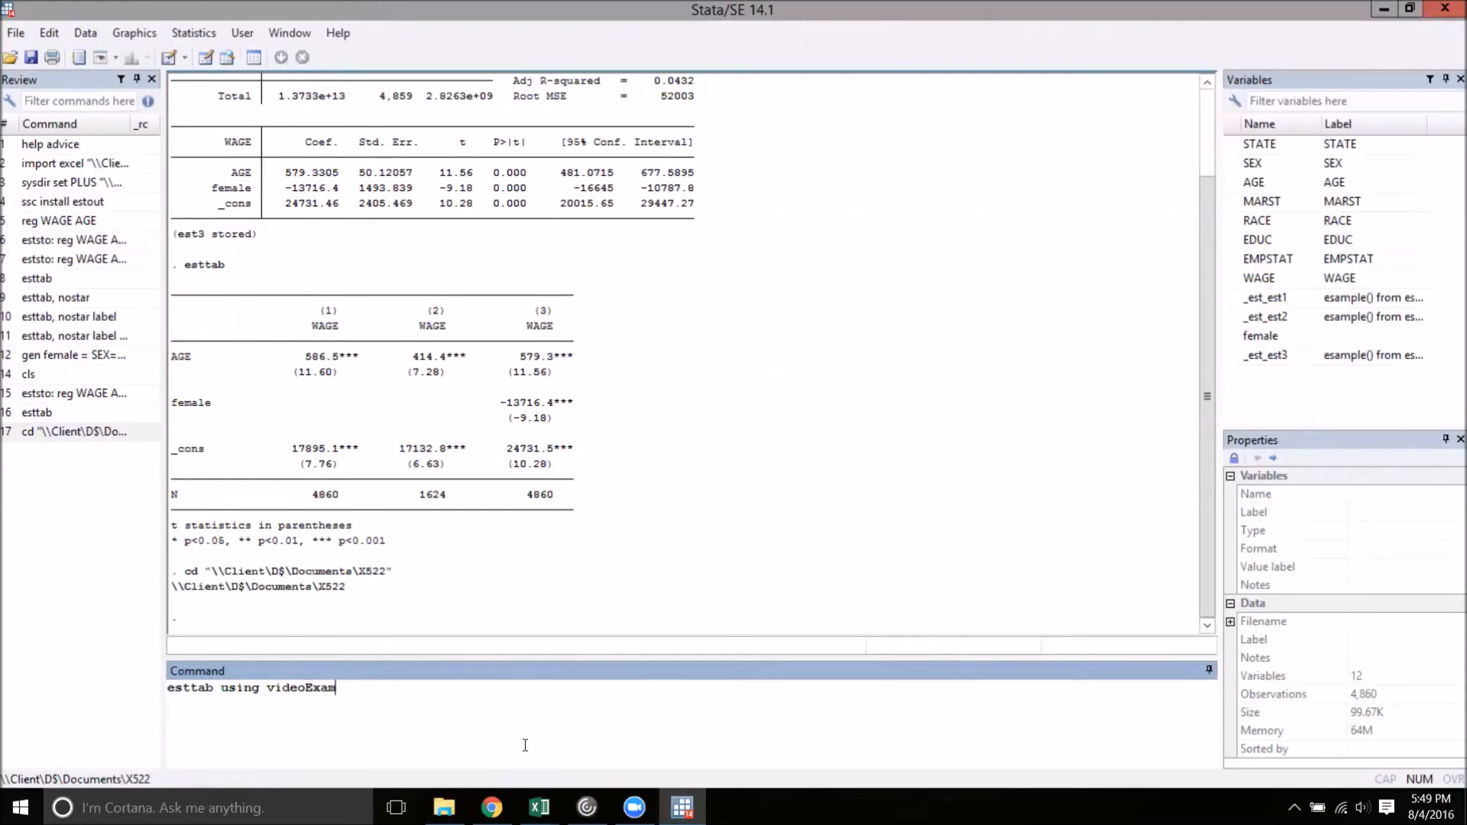
{"action": "type", "text": "pleTable.rtf"}
{"action": "type", "text": ", nostar"}
{"action": "type", "text": "label"}
{"action": "key", "text": "Return"}
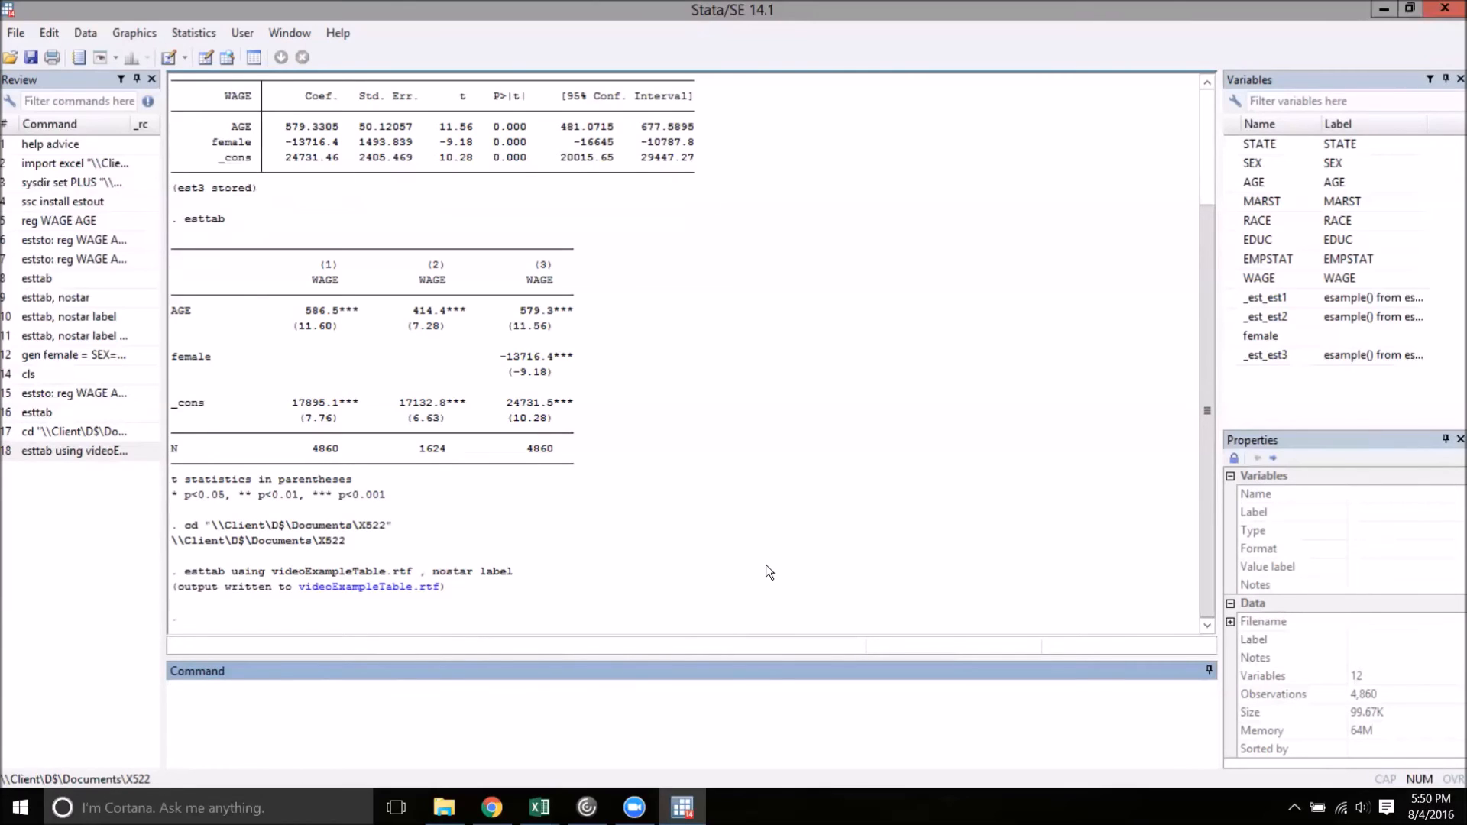
Store a fourth regression with eststo: reg WAGE AGE female if STATE=="IN" and tabulate all stored models with esttab
{"action": "type", "text": "eststo: reg WAGE AGE female"}
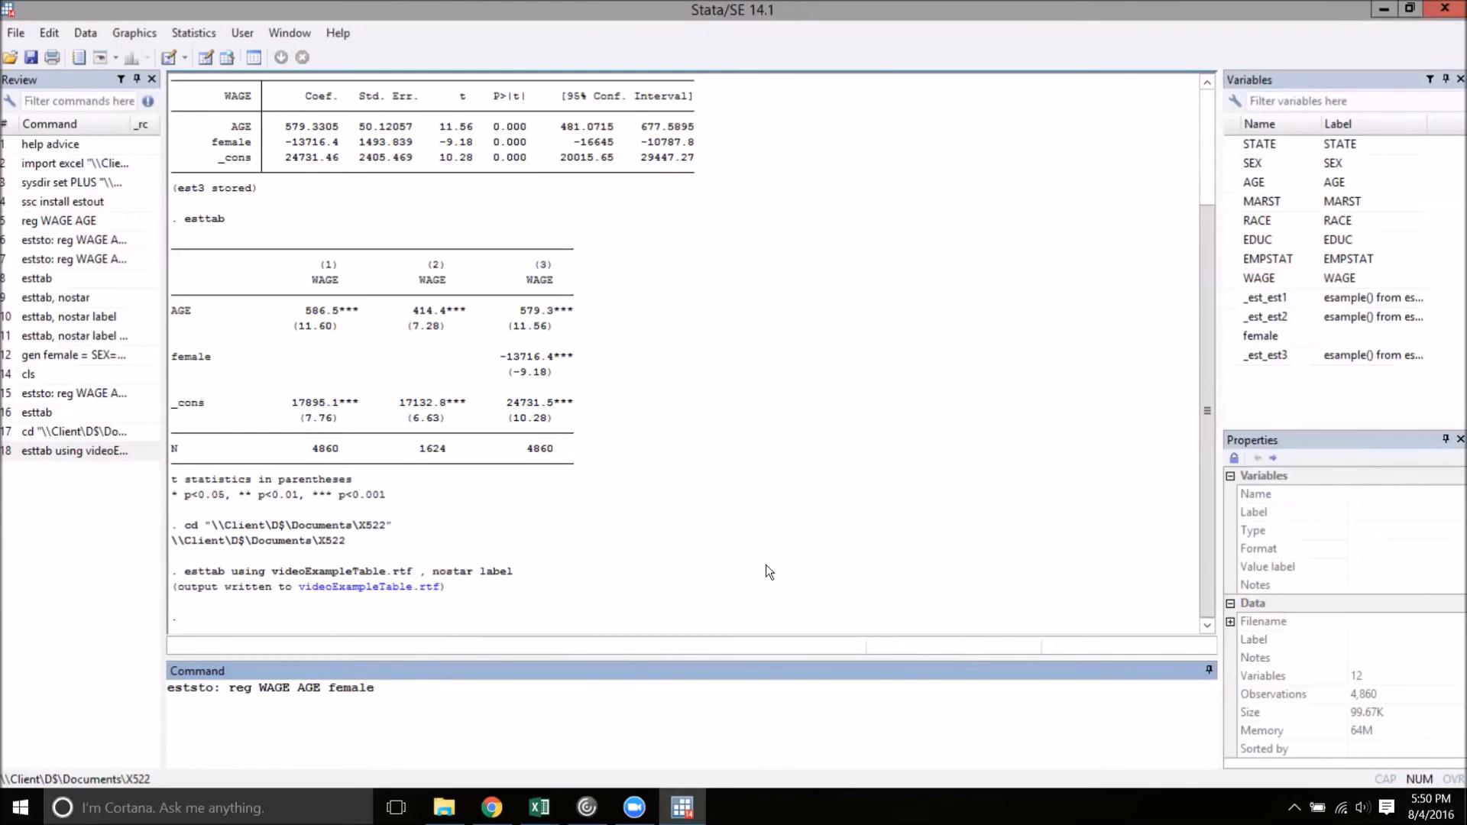
{"action": "type", "text": " if STATE==\"IN\""}
{"action": "key", "text": "Return"}
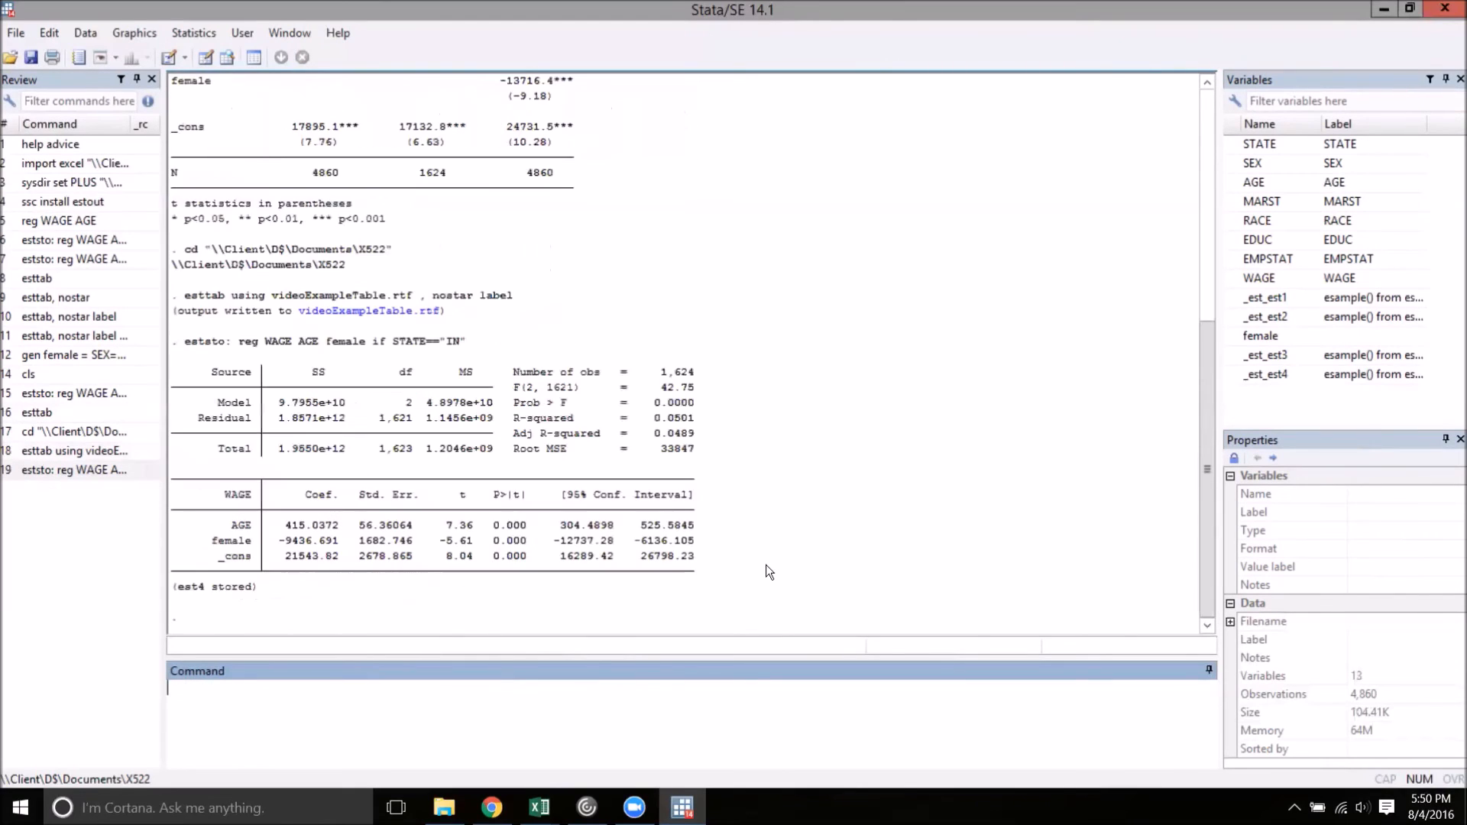
{"action": "type", "text": "esttab"}
{"action": "key", "text": "Return"}
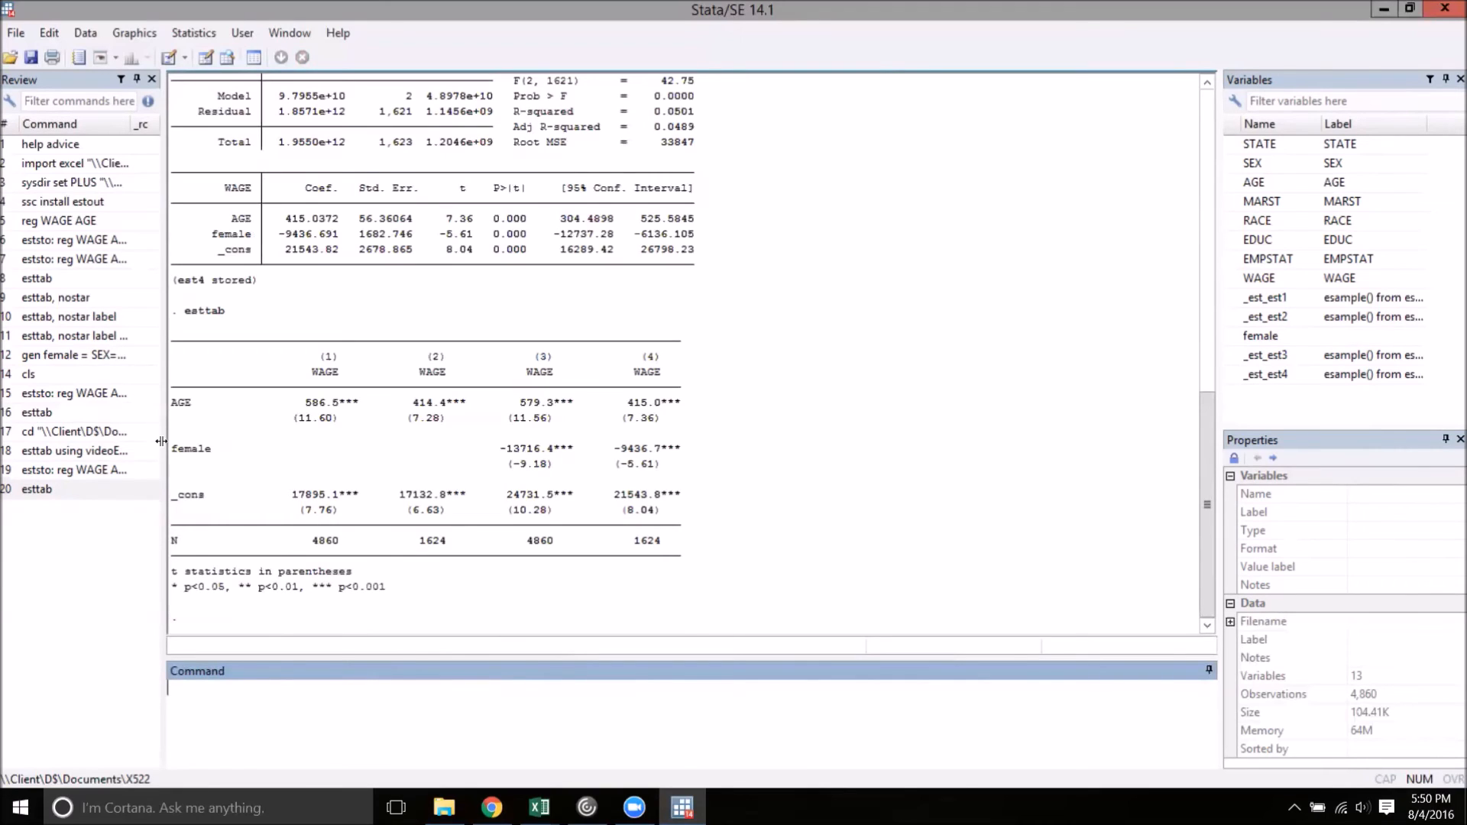
Rerun the videoExampleTable.rtf export with the nostar and label options, adding replace to overwrite the existing file
{"action": "left_click", "coordinate": [80, 454]}
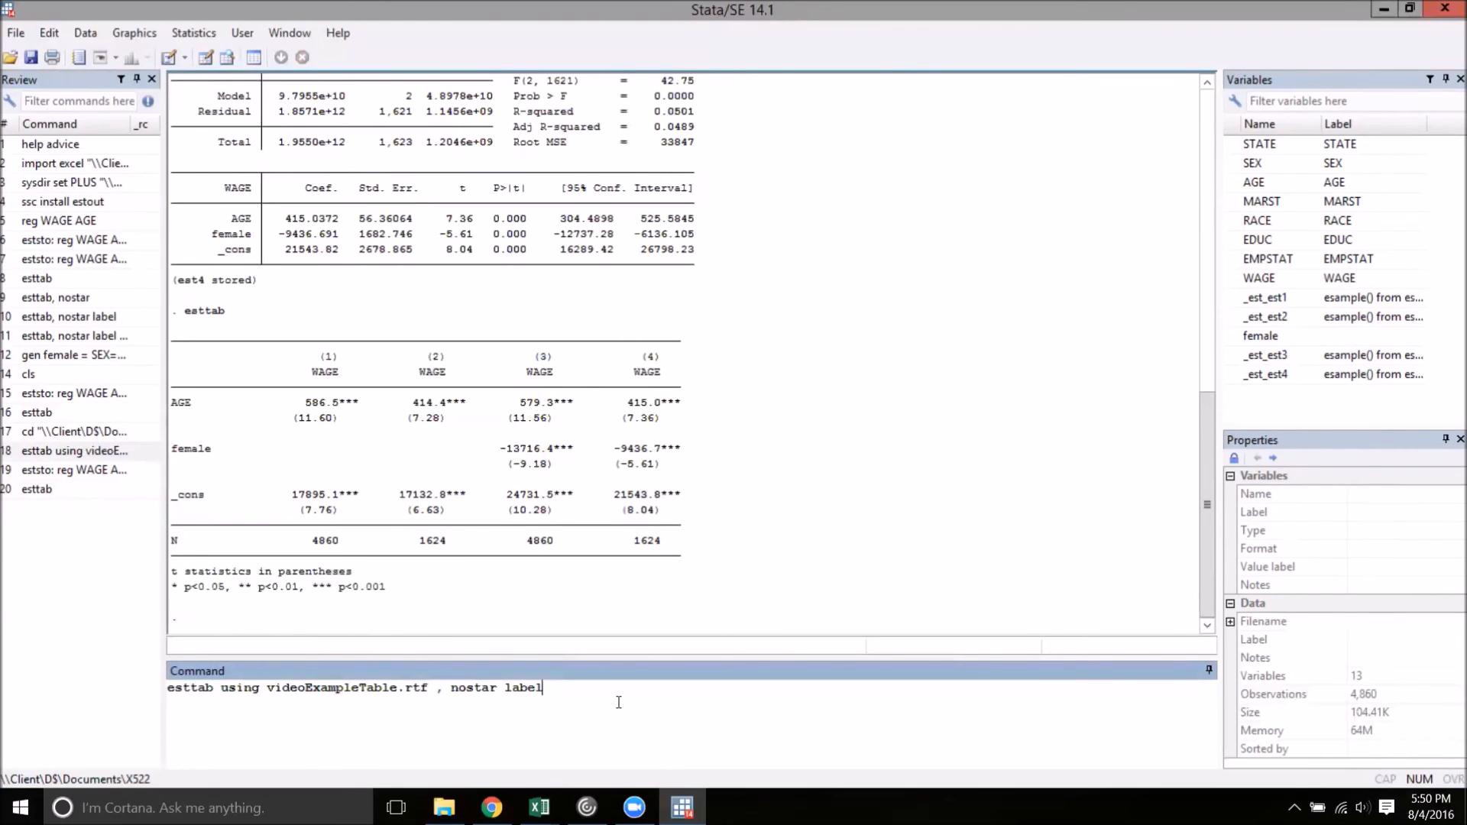
{"action": "key", "text": "Return"}
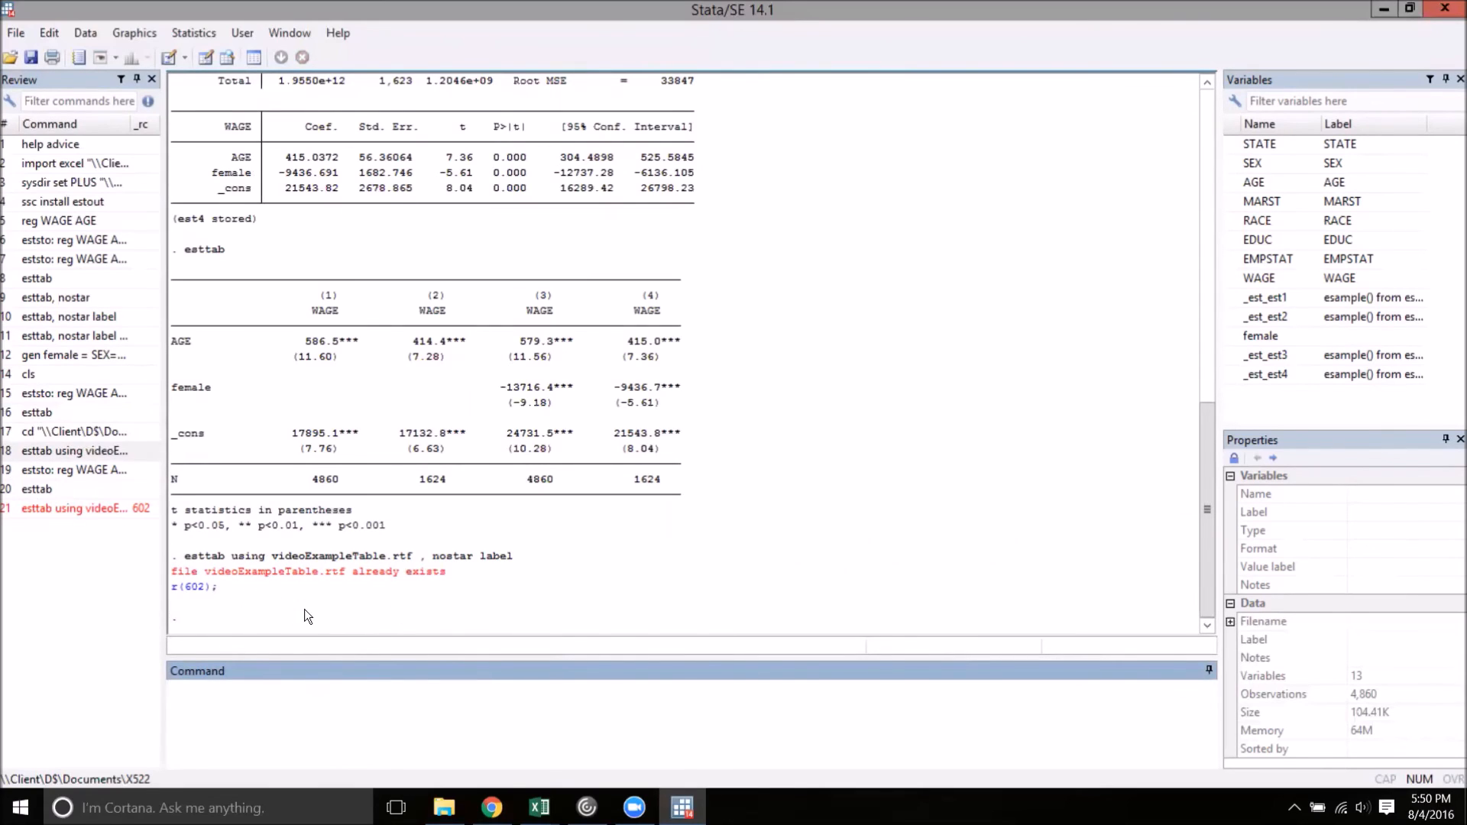
{"action": "left_click", "coordinate": [94, 508]}
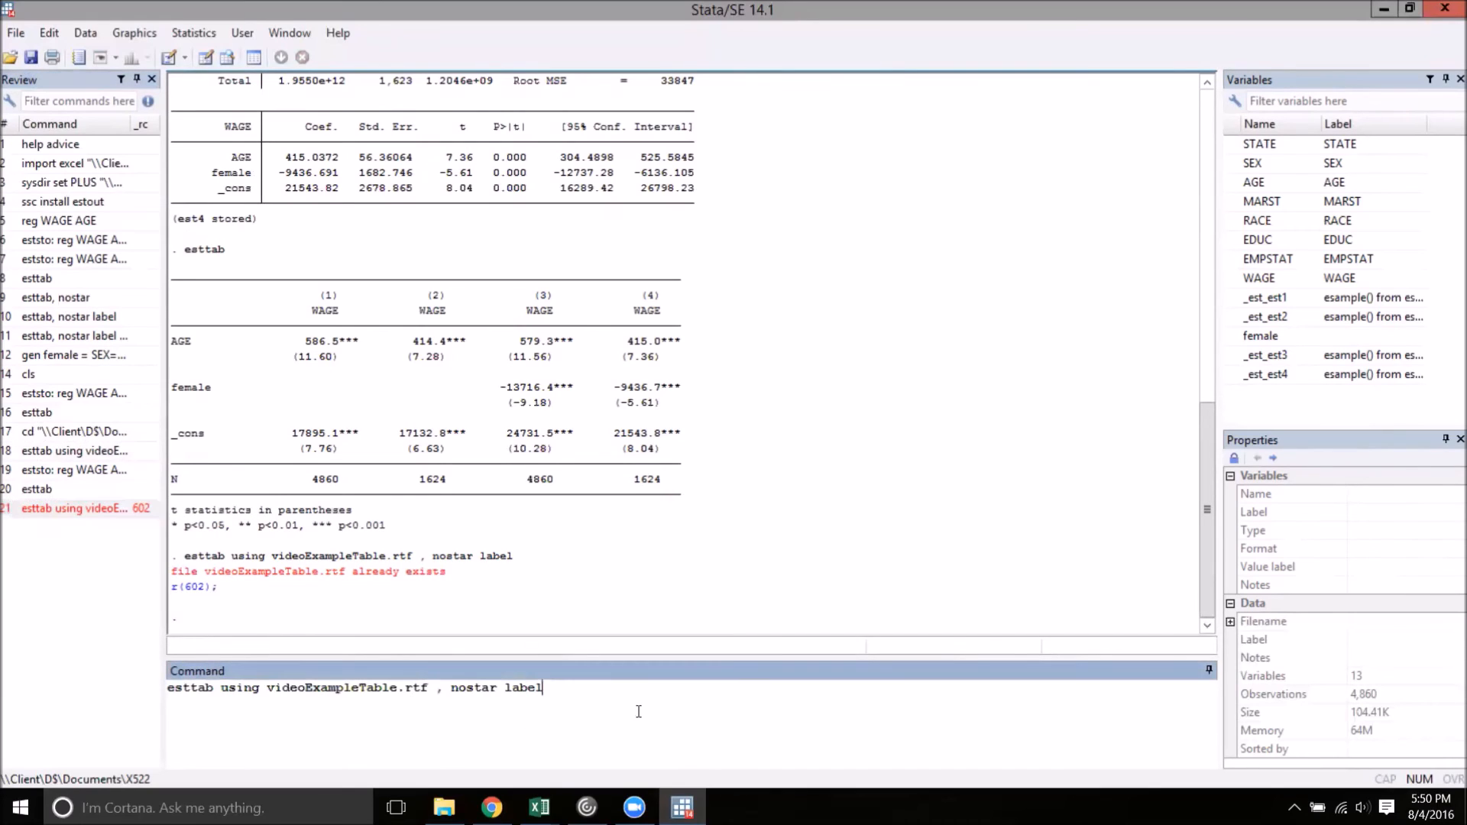
{"action": "type", "text": "replace"}
{"action": "key", "text": "Return"}
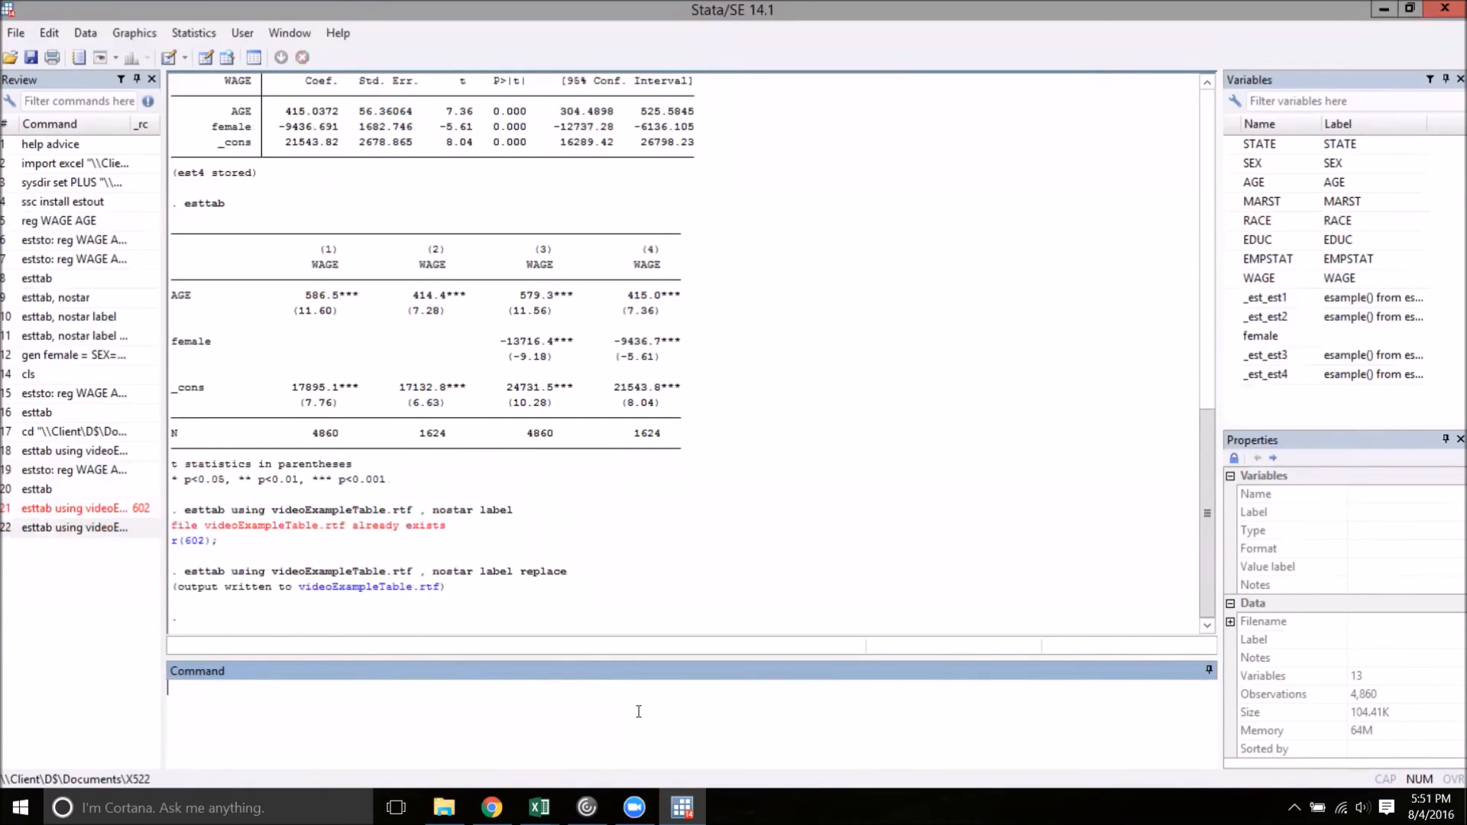
Switch to File Explorer, search the X522 folder for "videoe" and open videoExampleTable in Word 2016
{"action": "left_click", "coordinate": [447, 802]}
{"action": "left_click", "coordinate": [76, 320]}
{"action": "left_click", "coordinate": [839, 100]}
{"action": "type", "text": "videoe"}
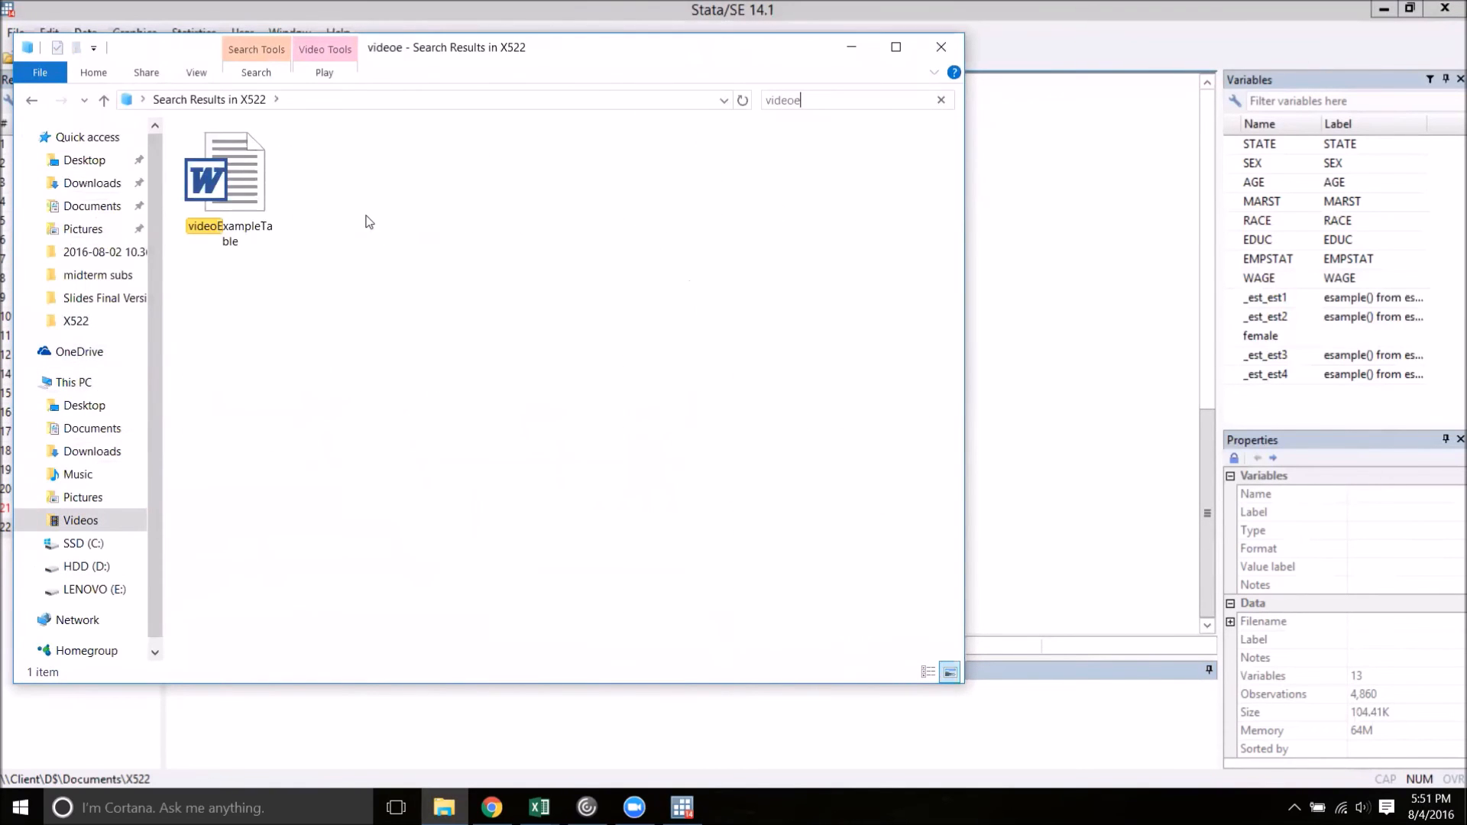
{"action": "left_click", "coordinate": [230, 205]}
{"action": "double_click", "coordinate": [229, 203]}
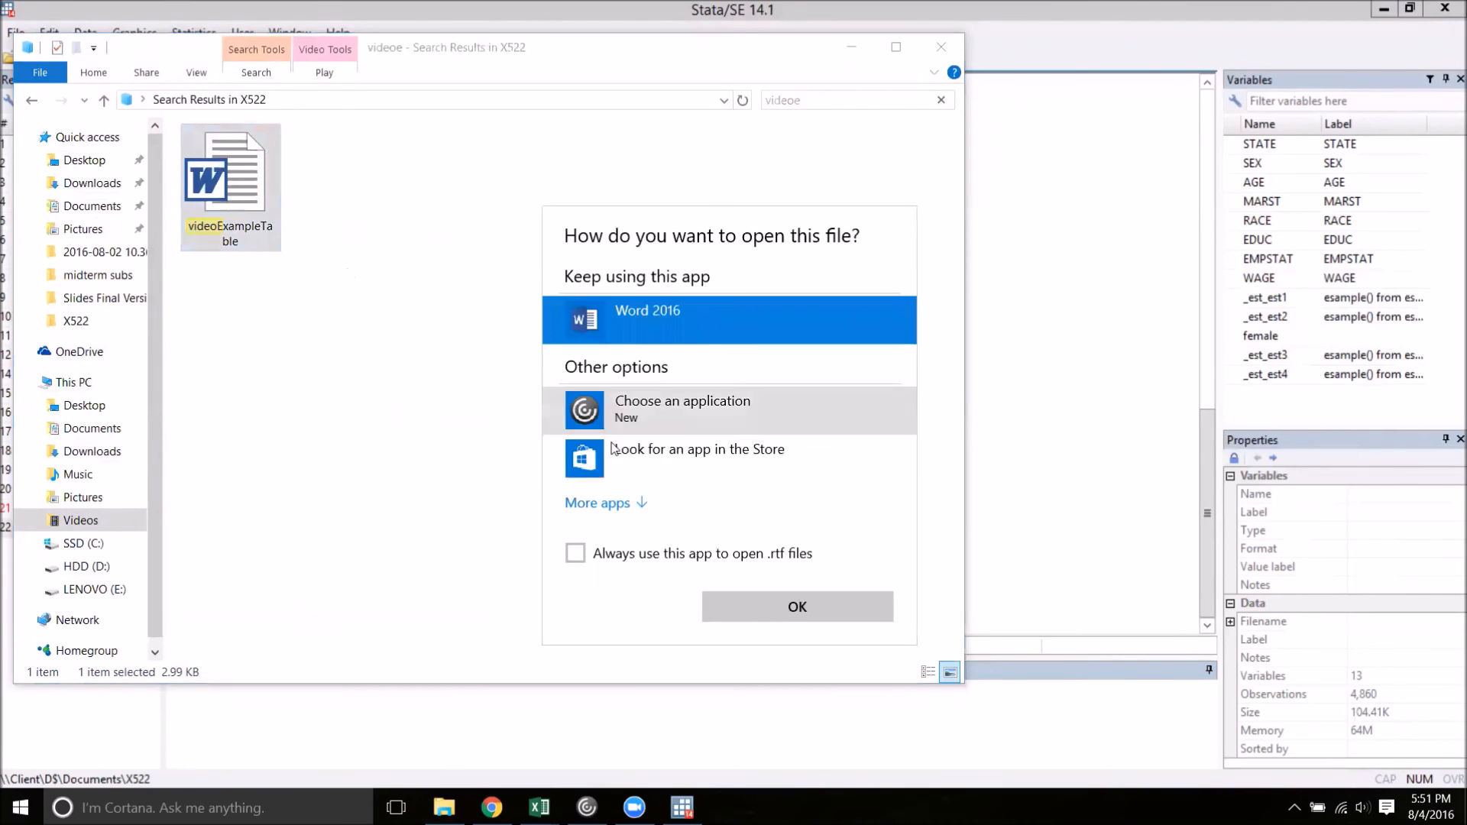
{"action": "left_click", "coordinate": [832, 621]}
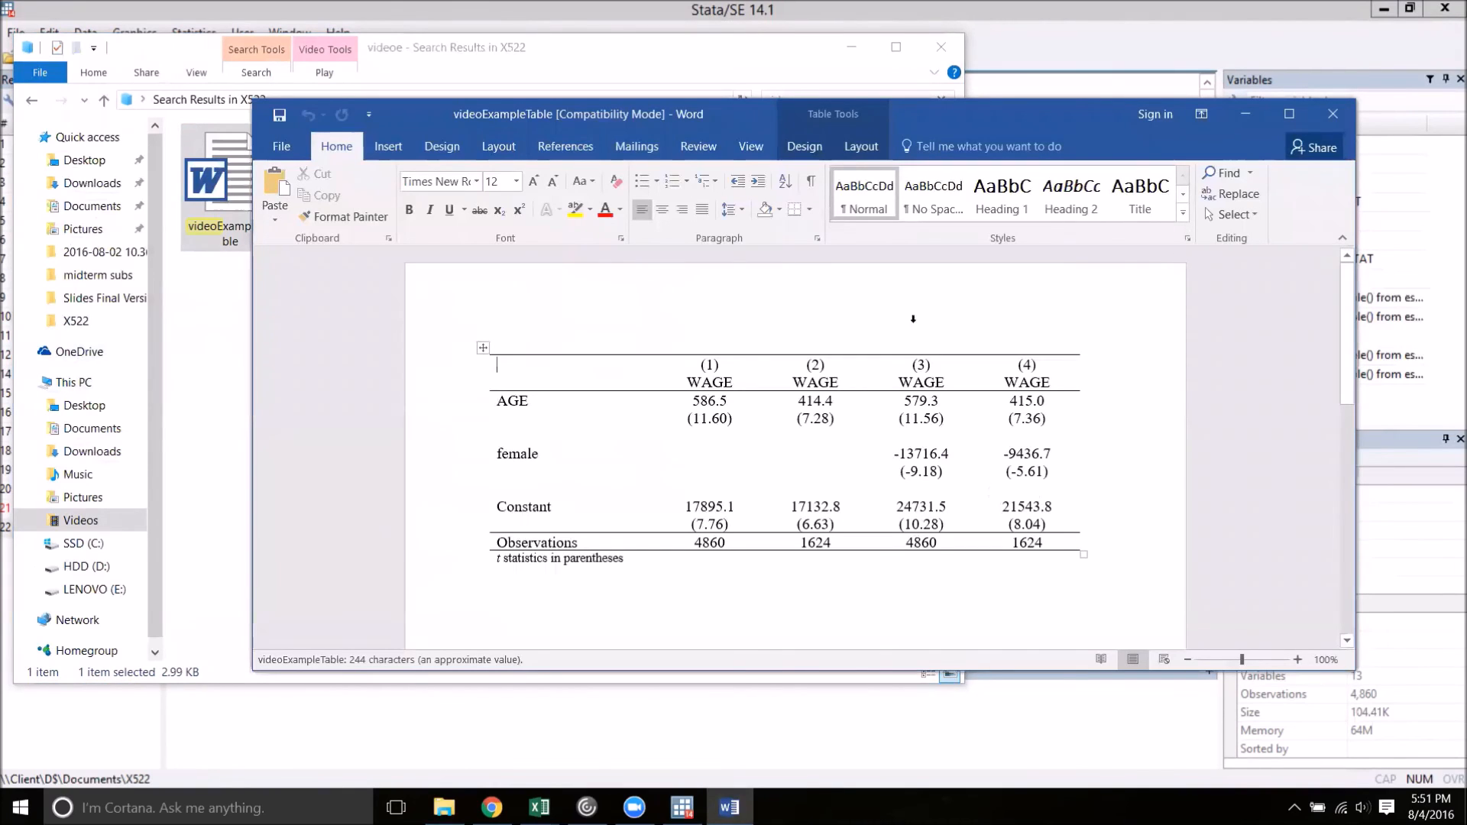
Examine the exported regression table in a maximized Word window, and close the document and the folder window
{"action": "left_click", "coordinate": [1289, 113]}
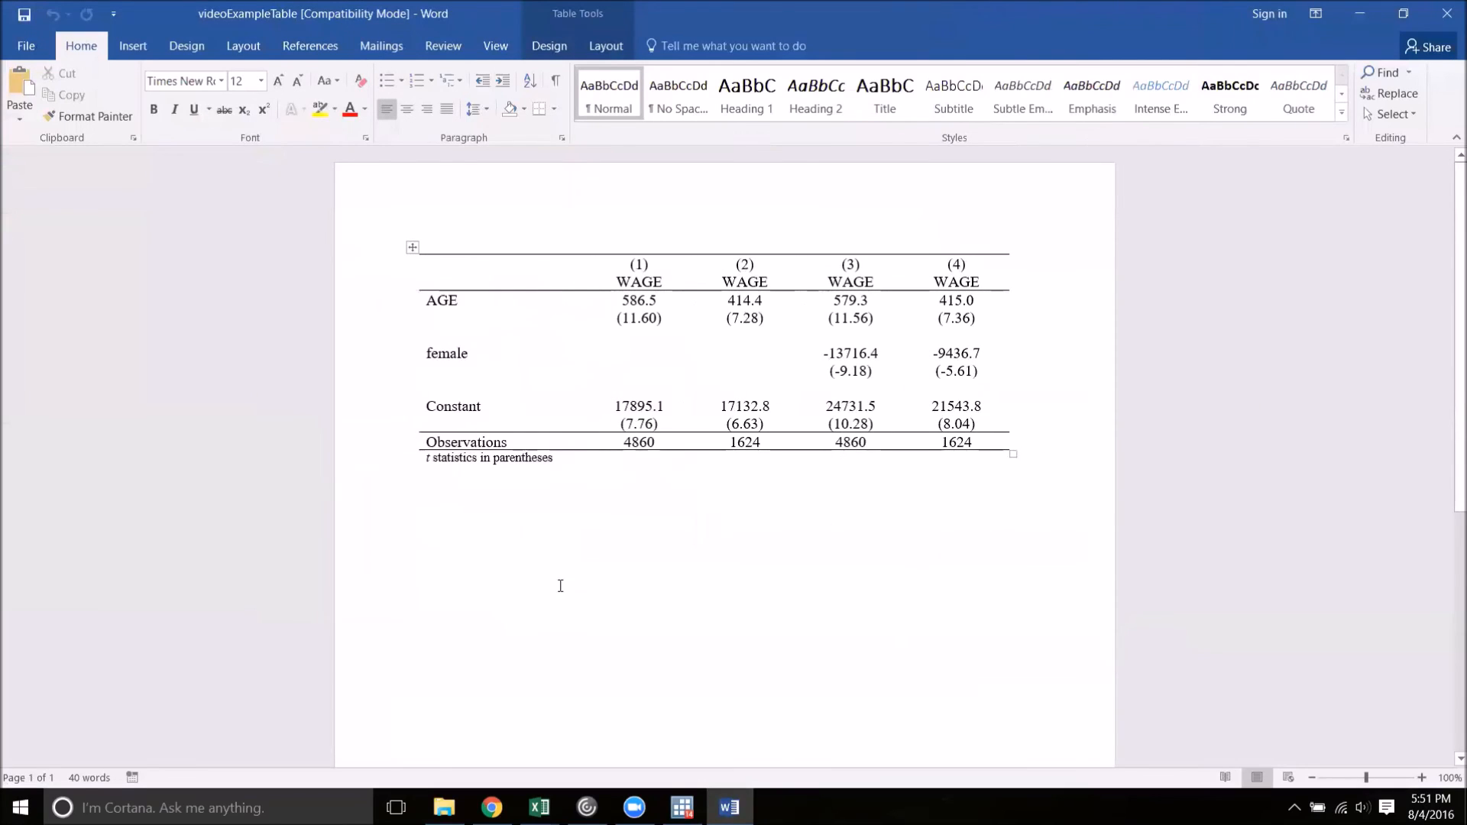
{"action": "left_click", "coordinate": [482, 322]}
{"action": "left_click", "coordinate": [1445, 14]}
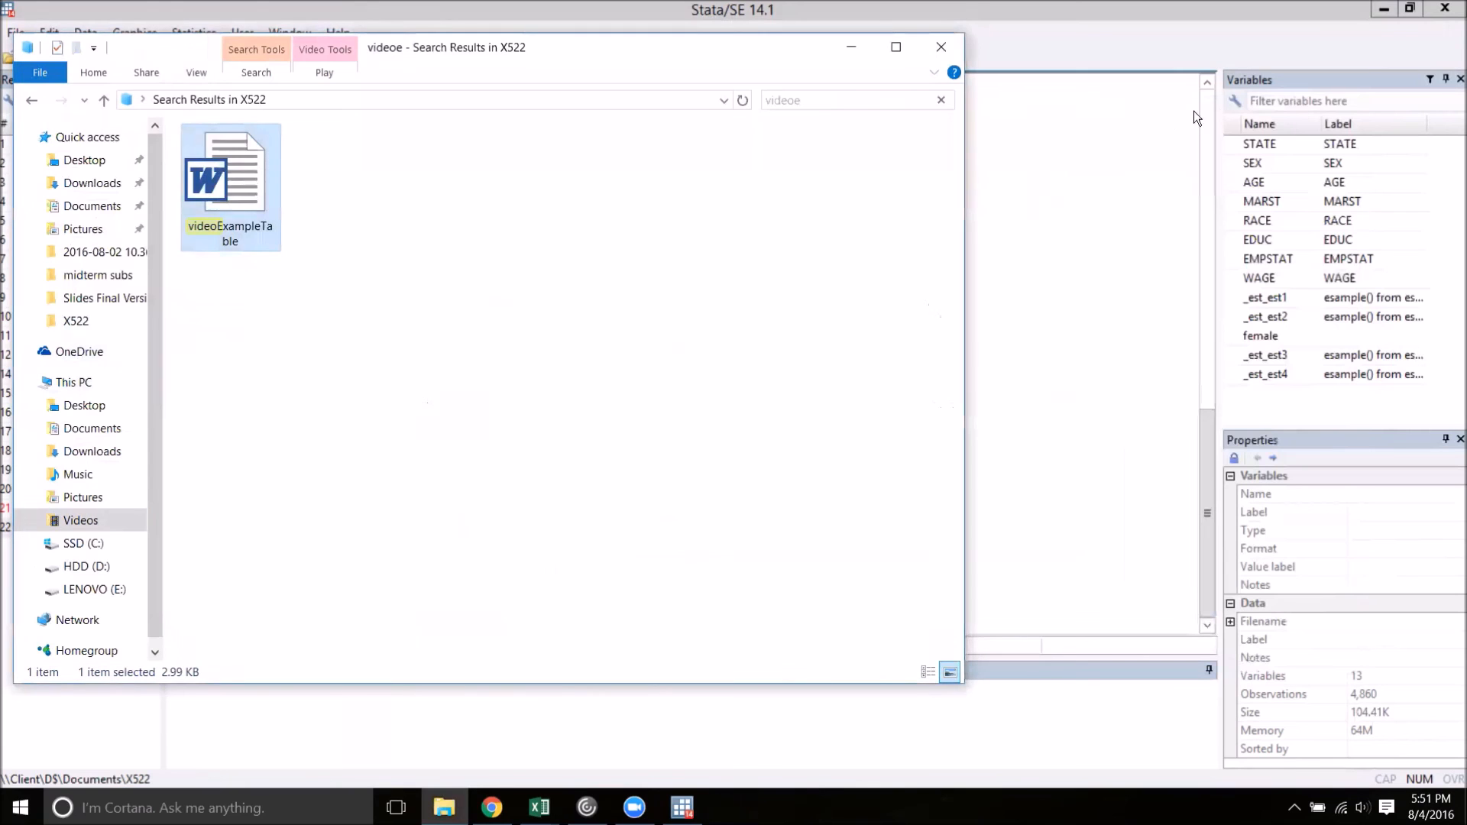
{"action": "left_click", "coordinate": [941, 47]}
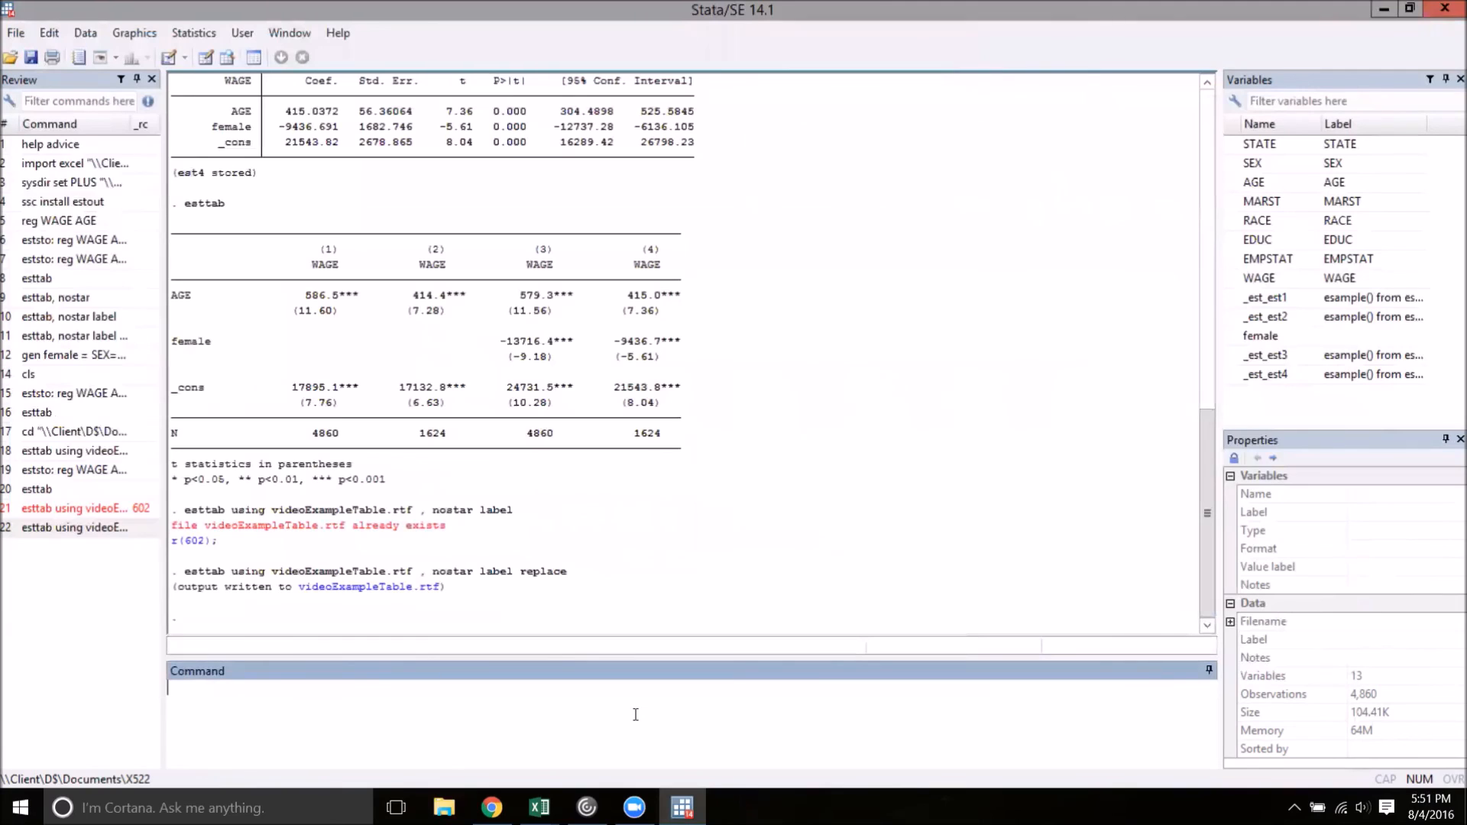
Export a plain text version with esttab using videoExampleTable.txt , nostar label replace, and view the written file
{"action": "left_click", "coordinate": [65, 530]}
{"action": "left_click", "coordinate": [426, 688]}
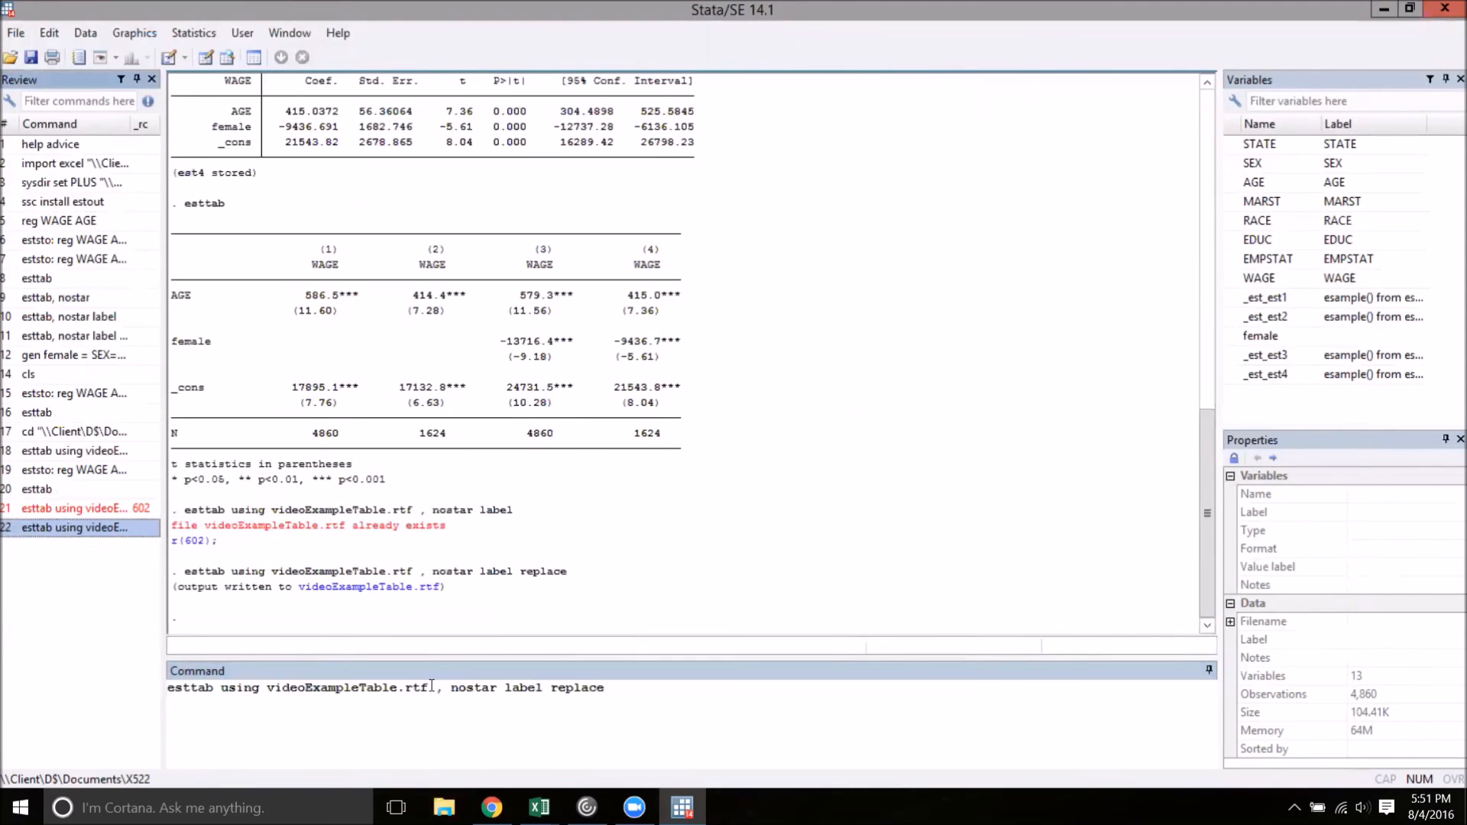
{"action": "key", "text": "BackSpace"}
{"action": "key", "text": "BackSpace"}
{"action": "key", "text": "BackSpace"}
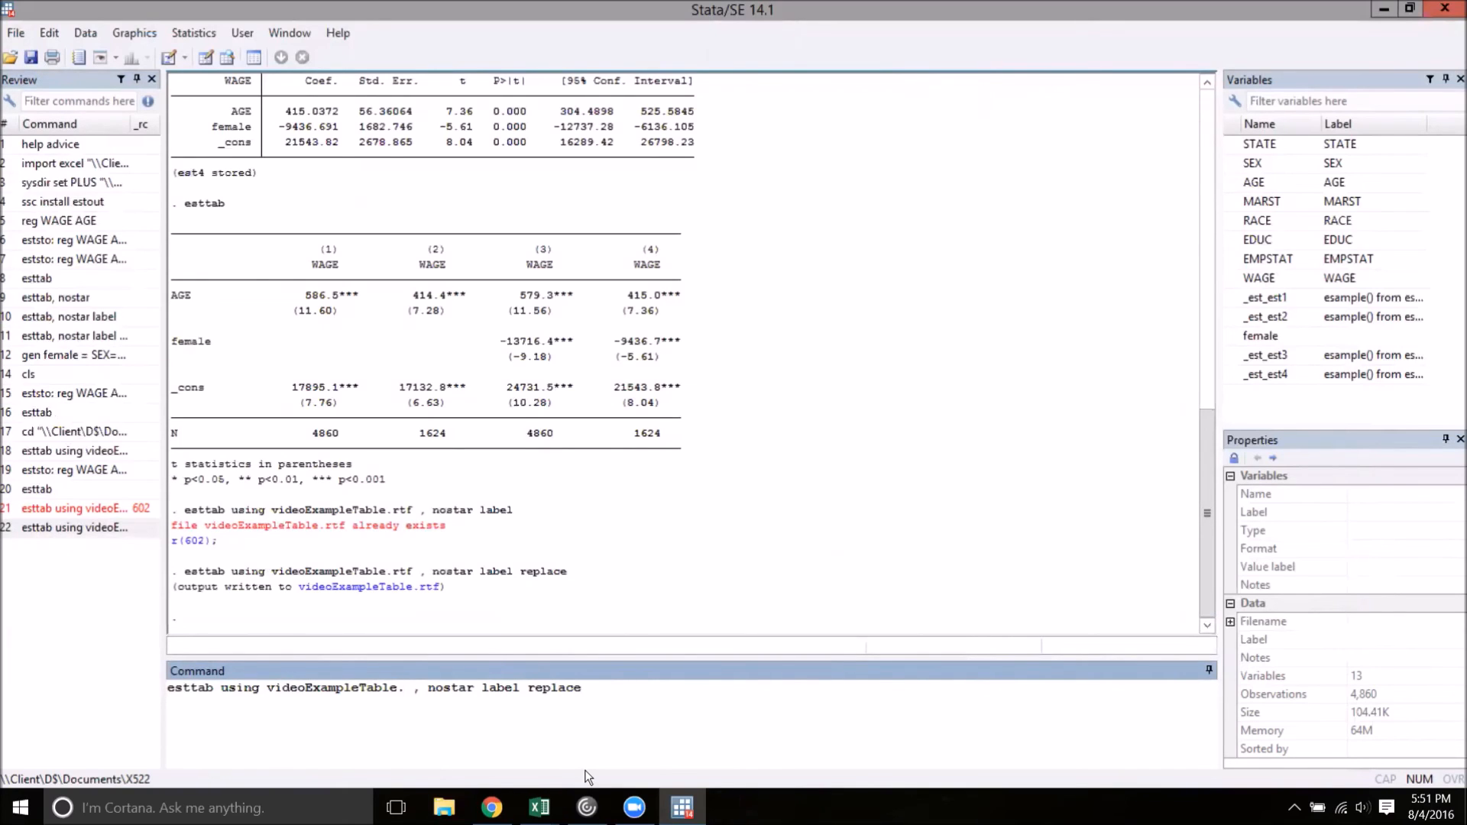
{"action": "type", "text": "tex"}
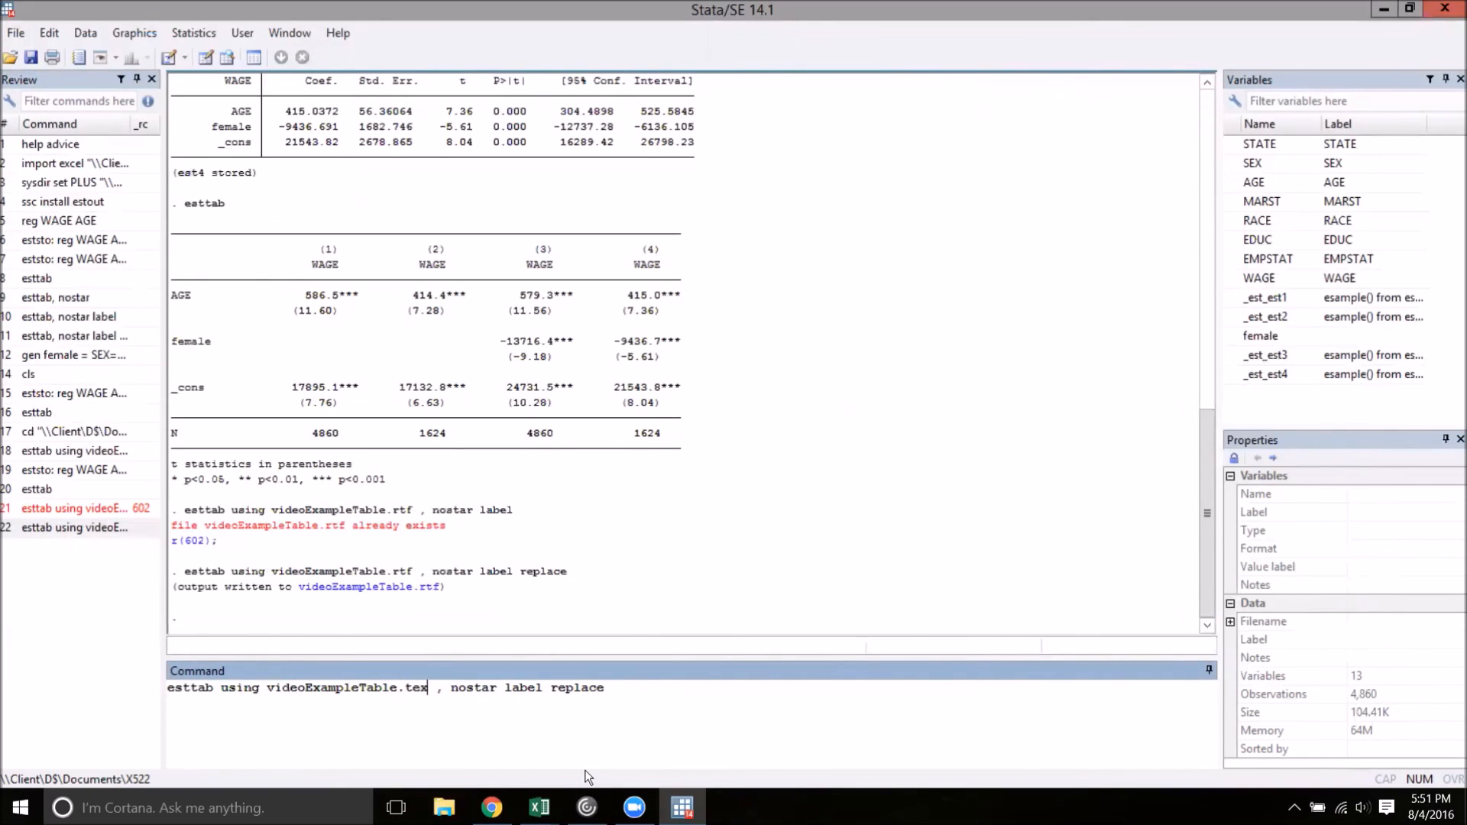
{"action": "key", "text": "BackSpace"}
{"action": "key", "text": "BackSpace"}
{"action": "key", "text": "BackSpace"}
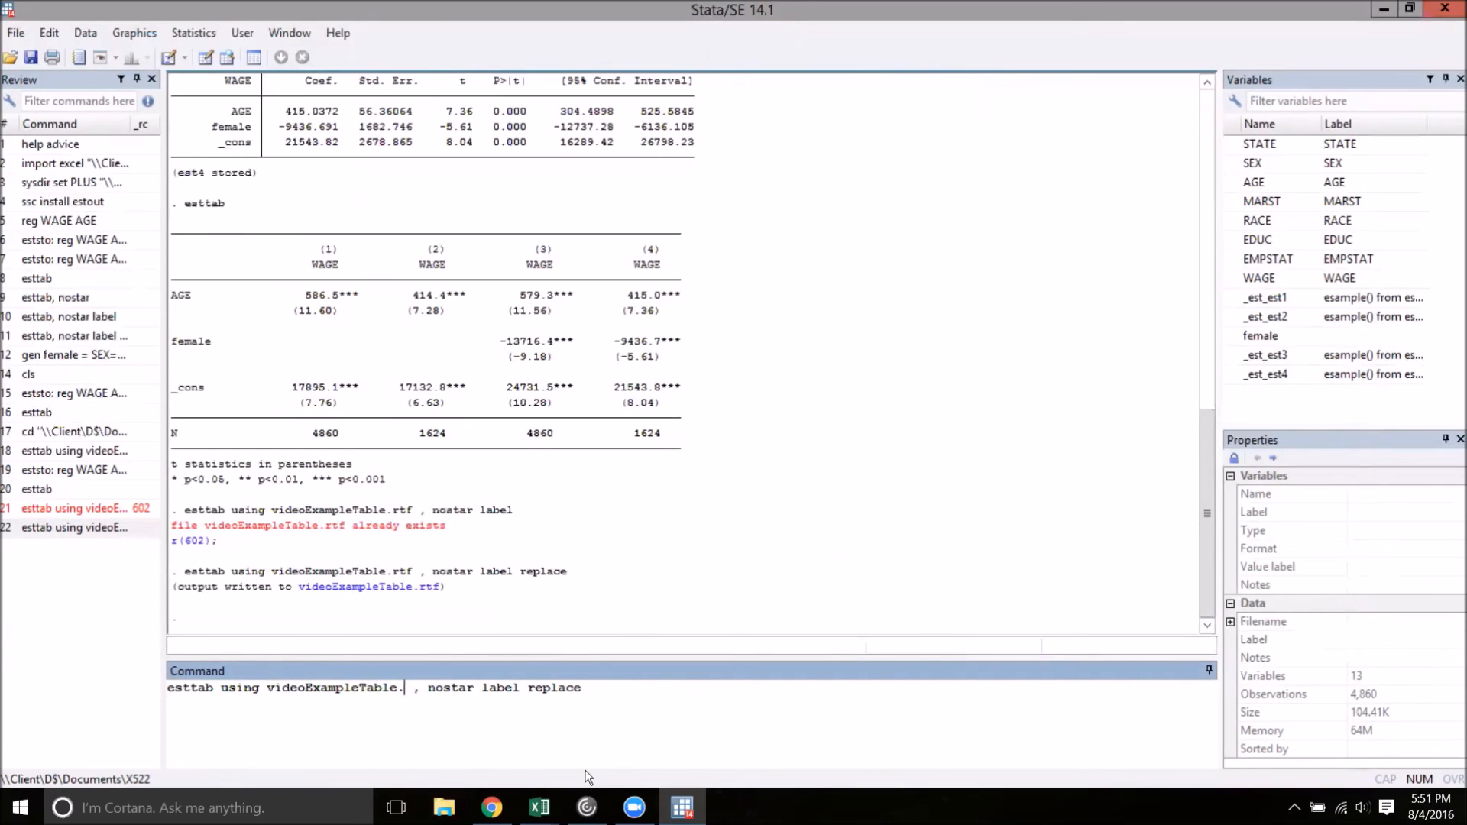
{"action": "type", "text": "txt"}
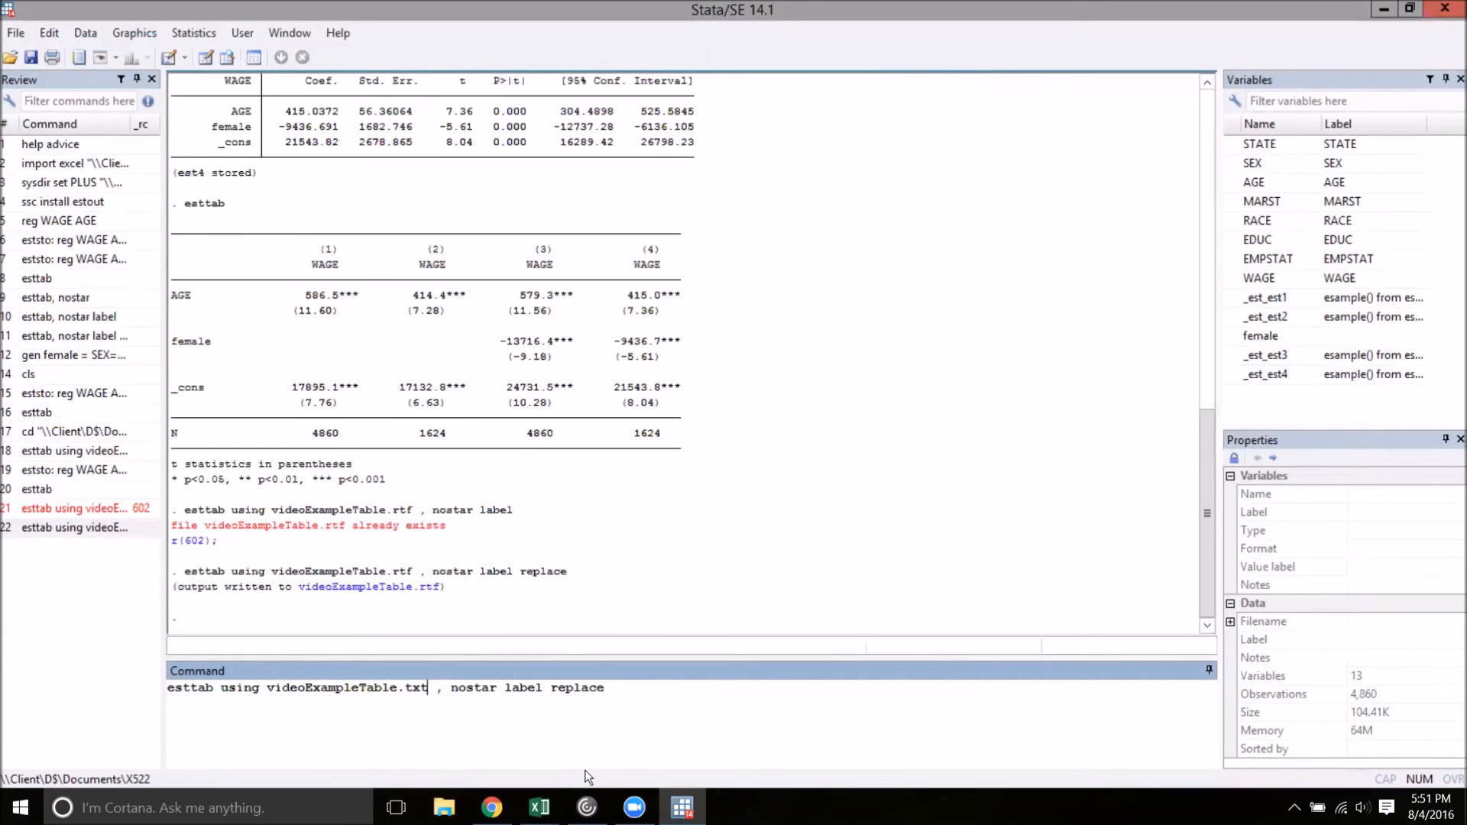
{"action": "key", "text": "Return"}
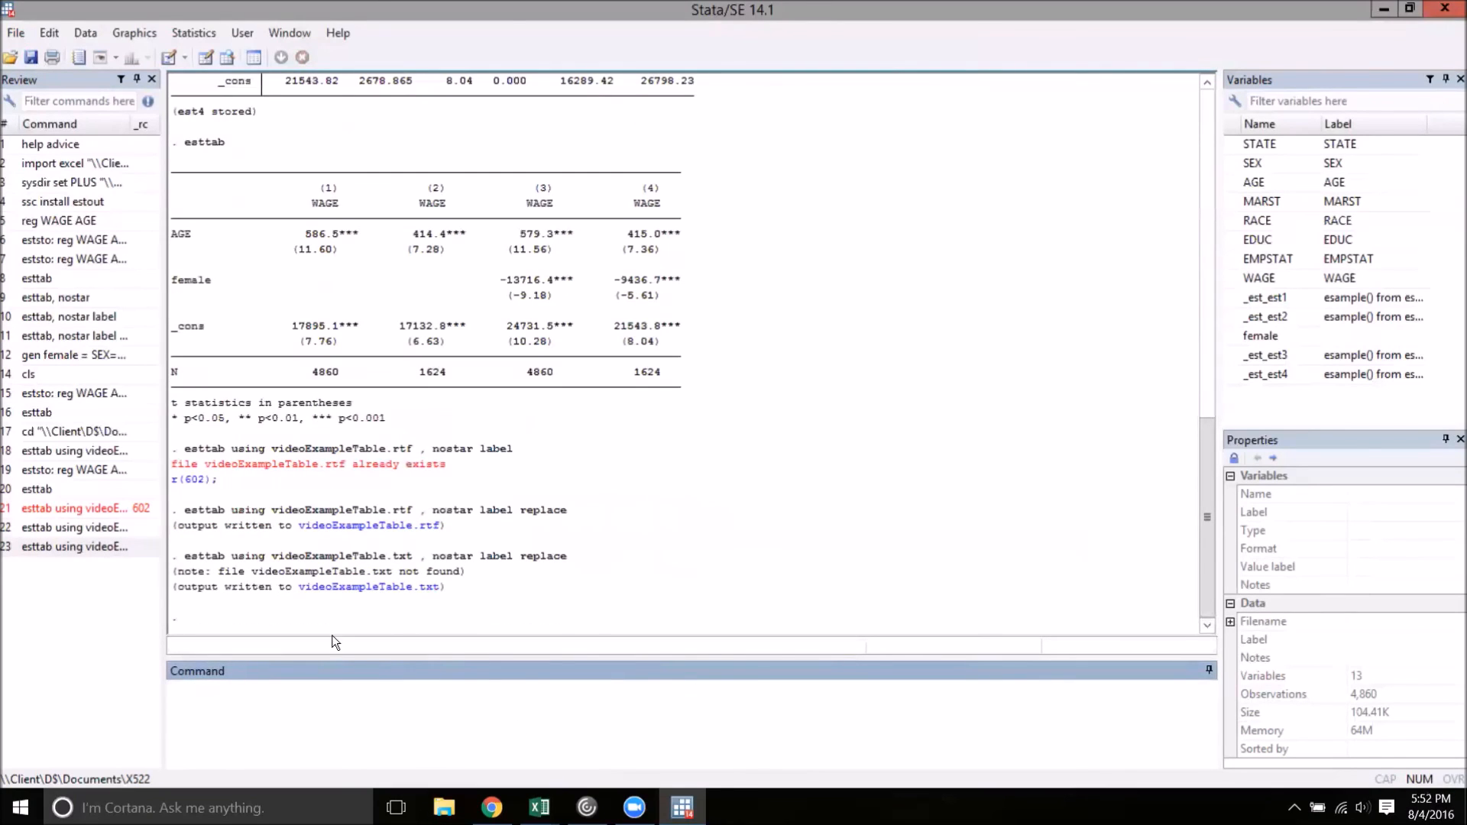
{"action": "left_click", "coordinate": [365, 587]}
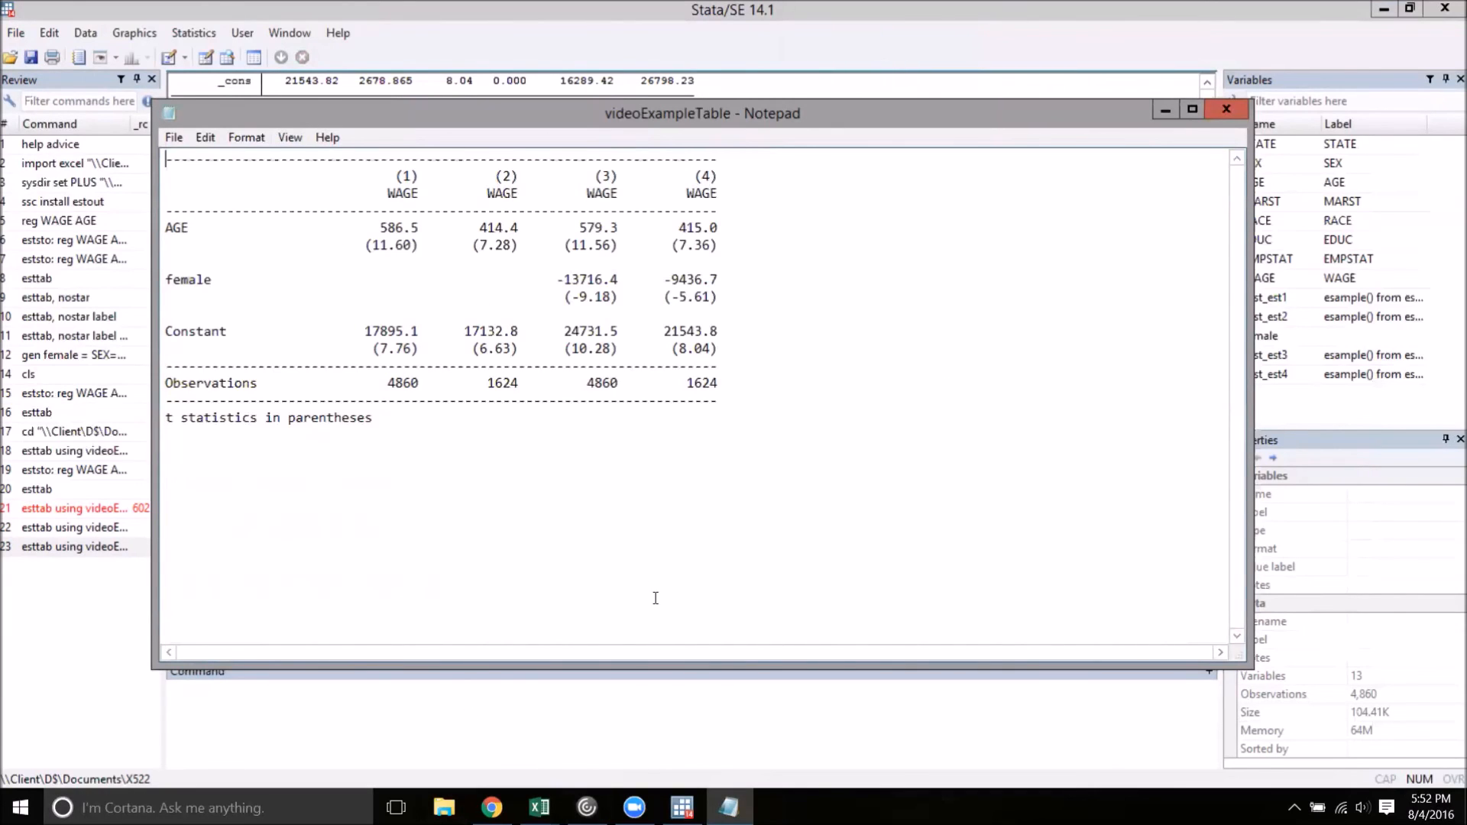
{"action": "left_click", "coordinate": [1226, 110]}
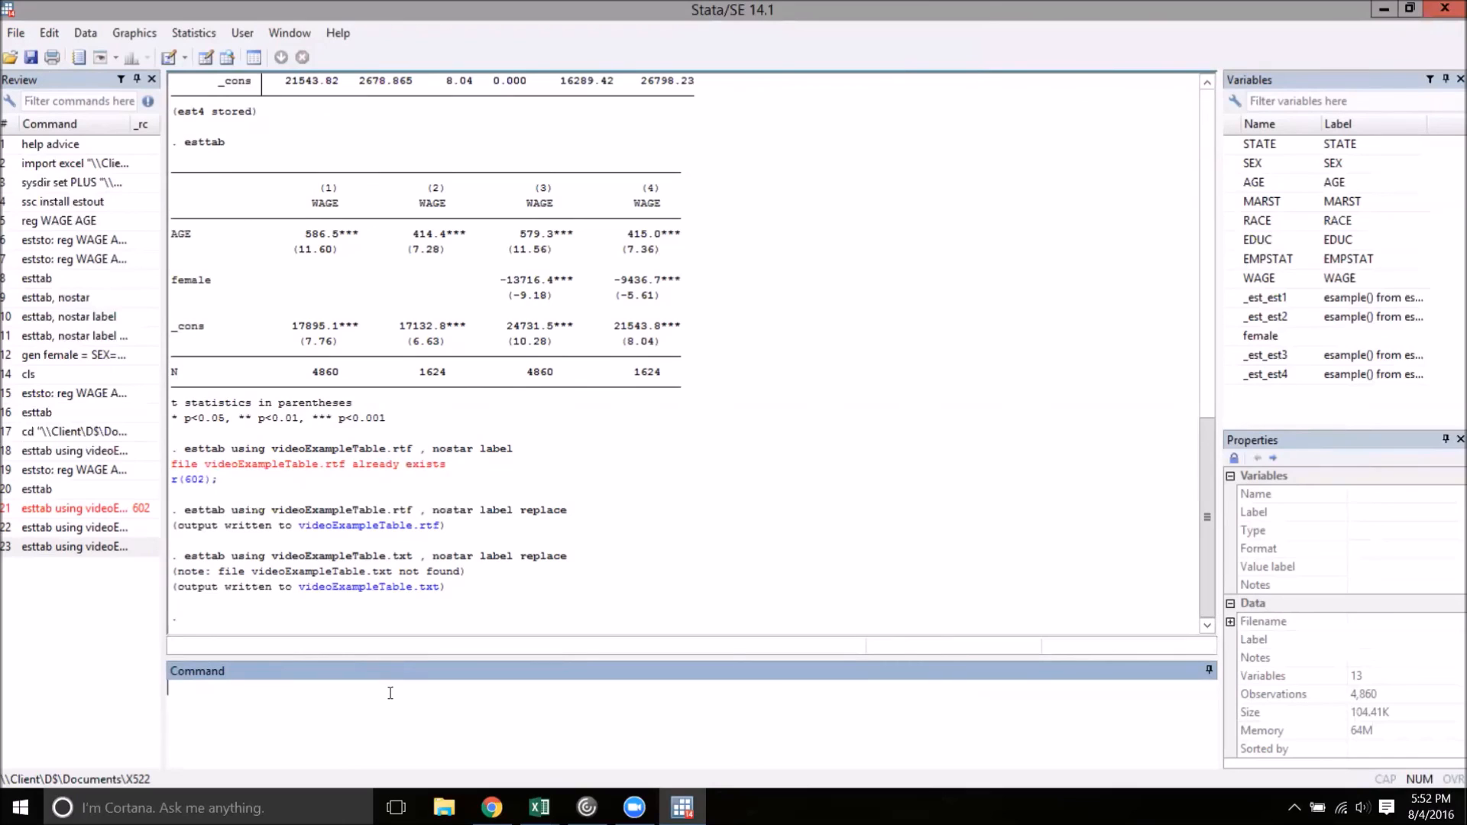
Clear all stored estimates by running eststo clear
{"action": "type", "text": "eststo clear"}
{"action": "key", "text": "Return"}
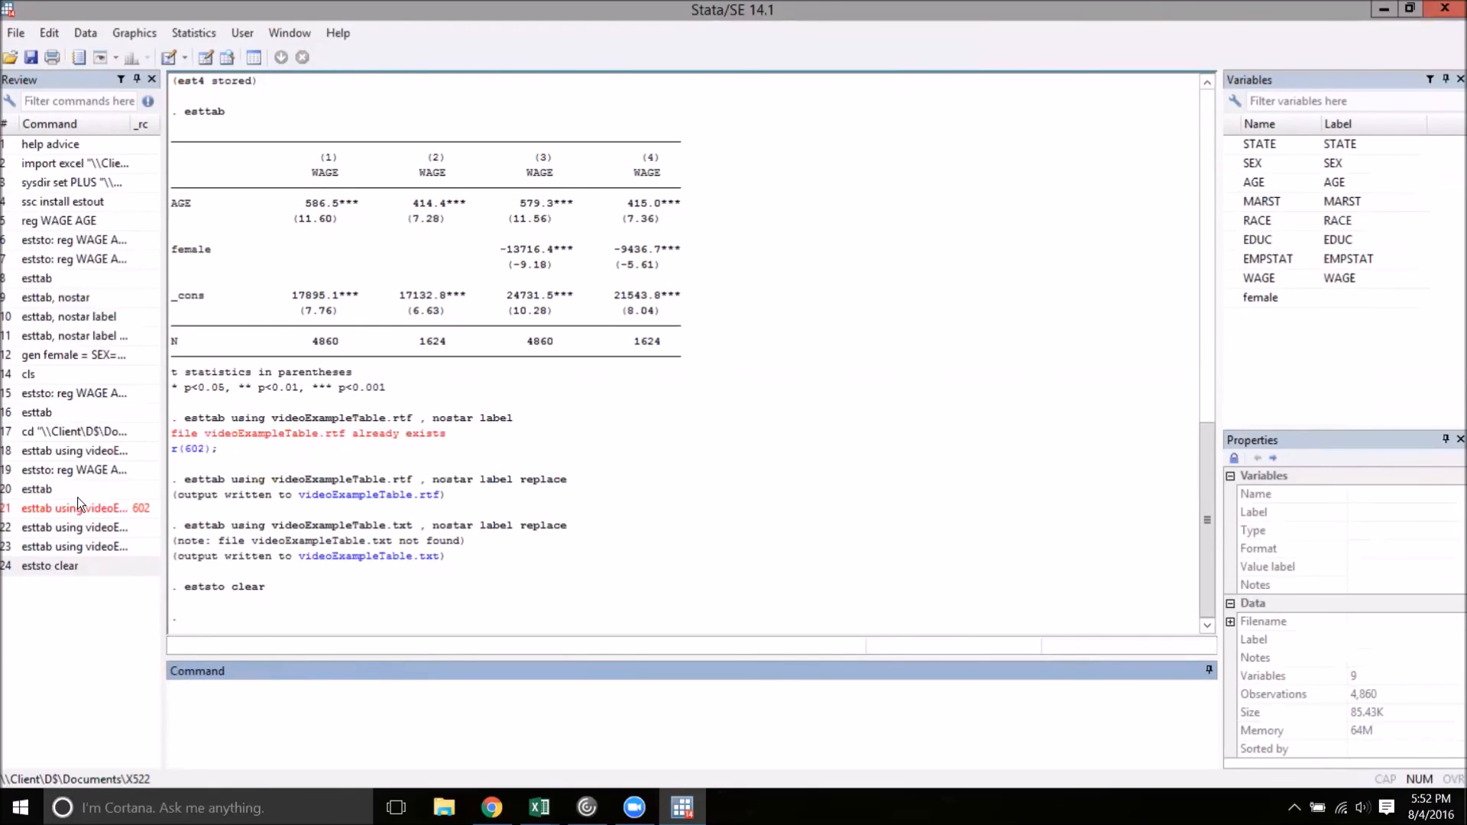
Rerun the stored regressions of WAGE on AGE, on AGE for Indiana, and on AGE and female for Indiana, and tabulate them with esttab
{"action": "double_click", "coordinate": [66, 246]}
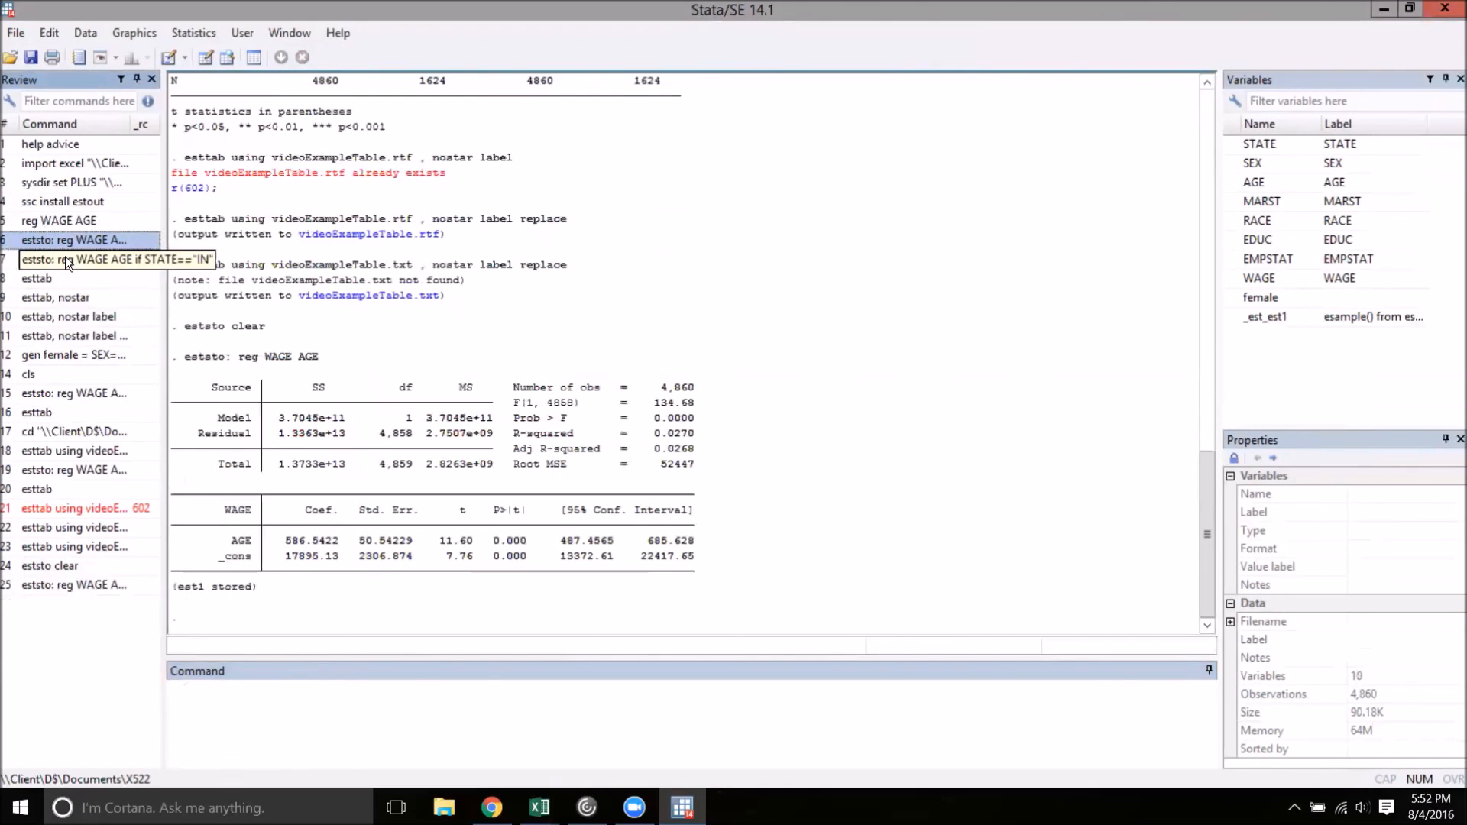
{"action": "double_click", "coordinate": [66, 256]}
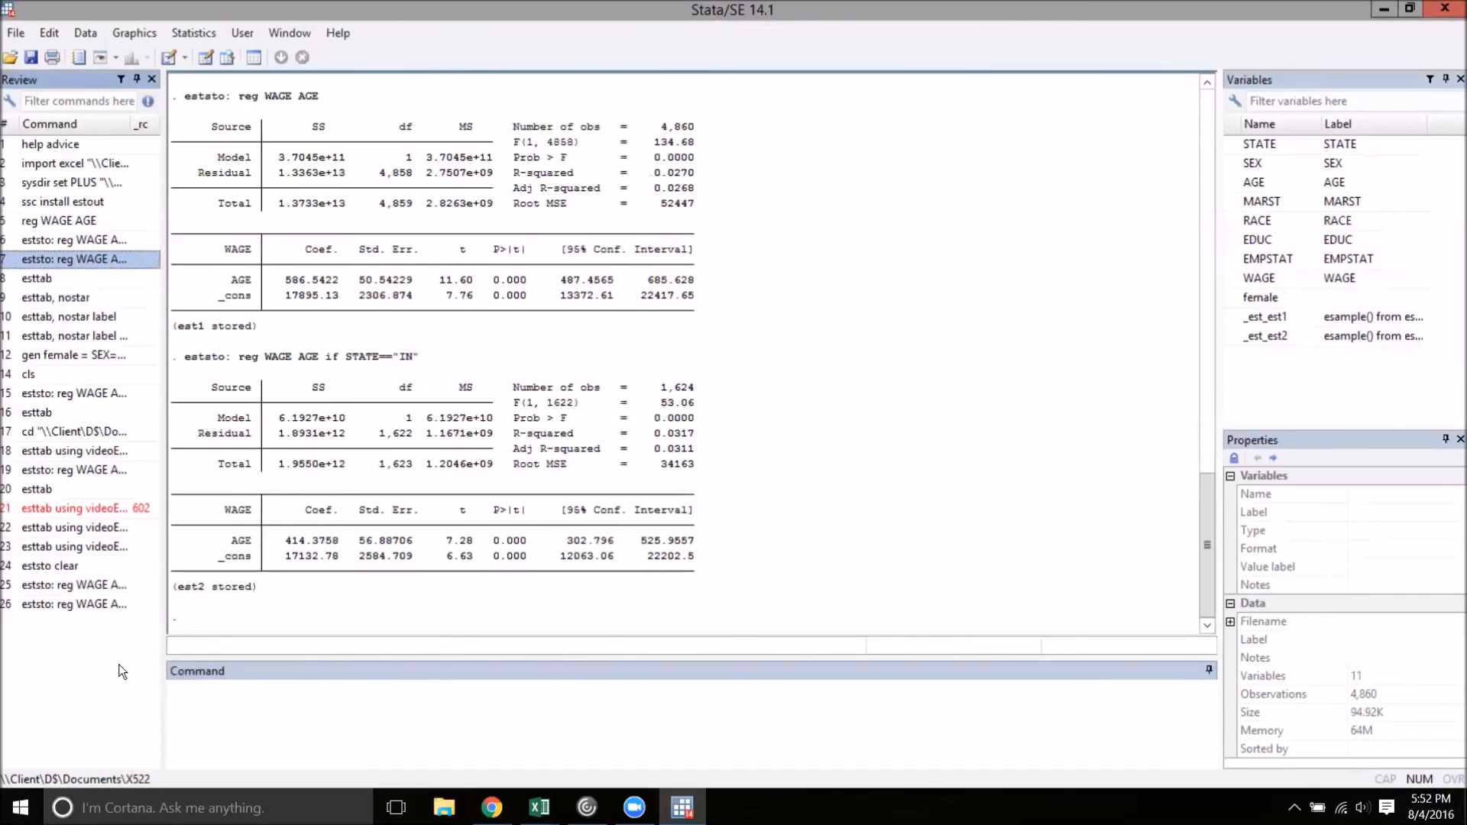
{"action": "double_click", "coordinate": [112, 472]}
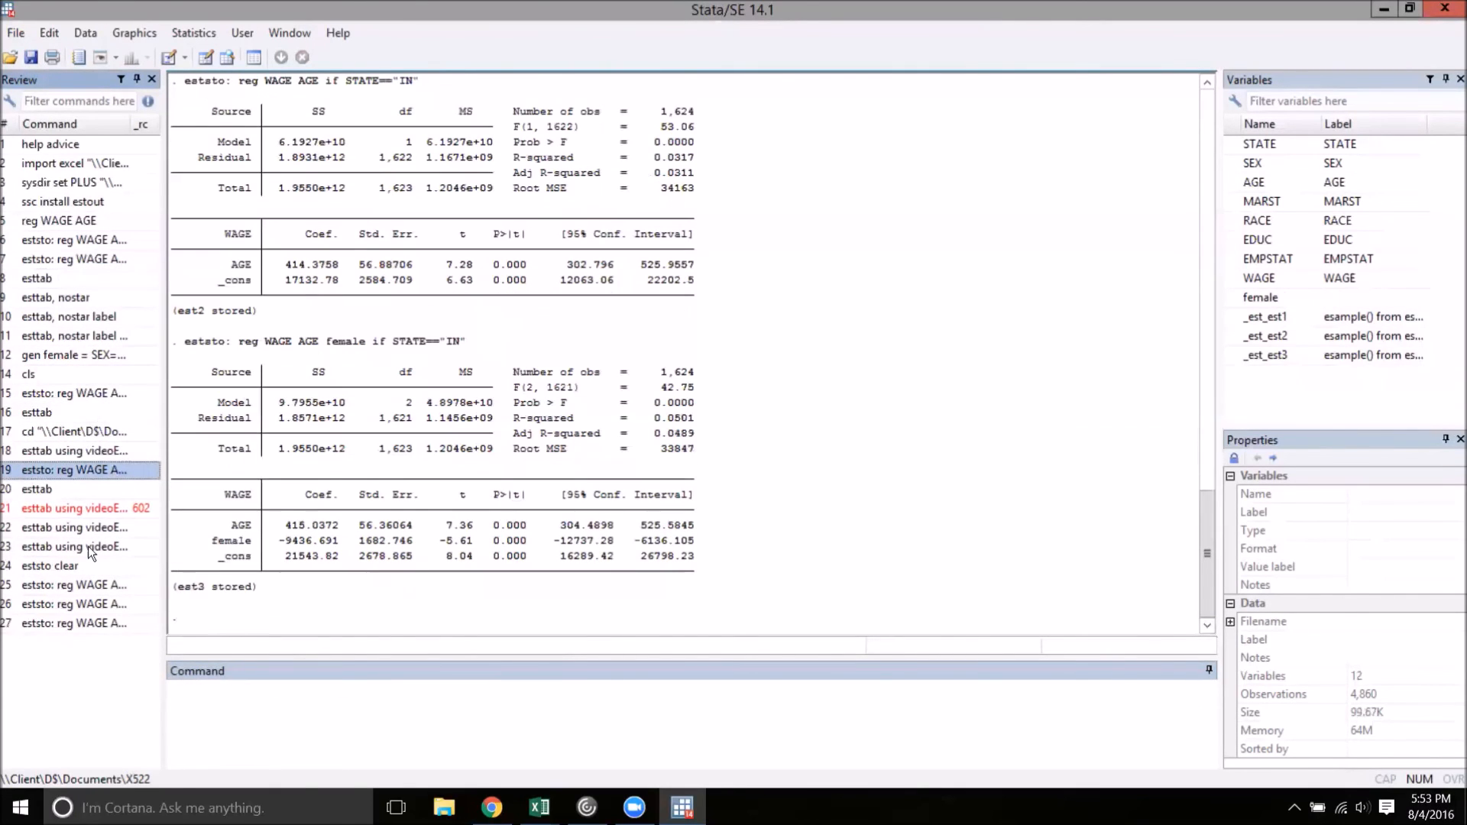
{"action": "left_click", "coordinate": [52, 484]}
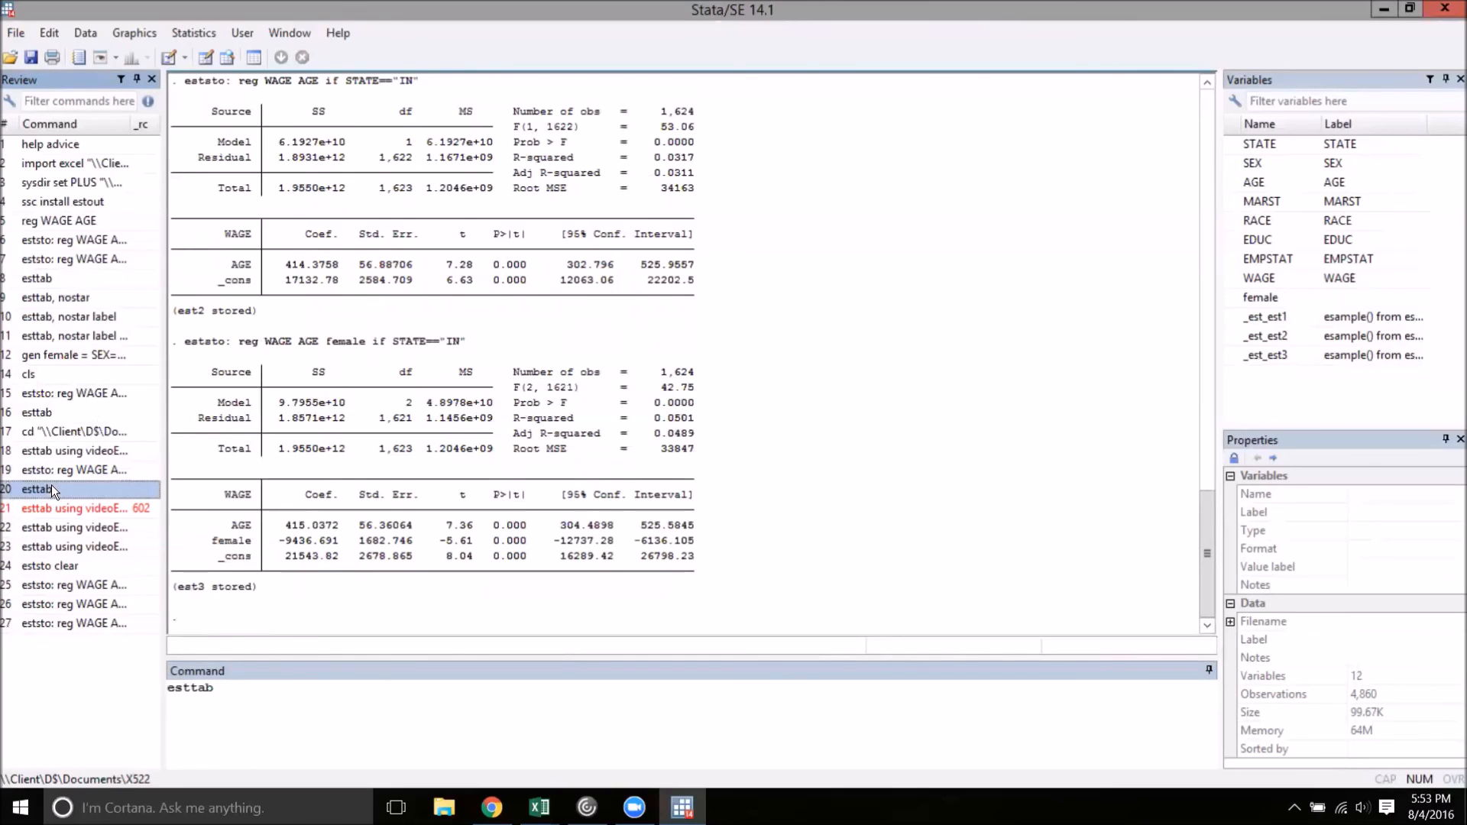
{"action": "double_click", "coordinate": [52, 484]}
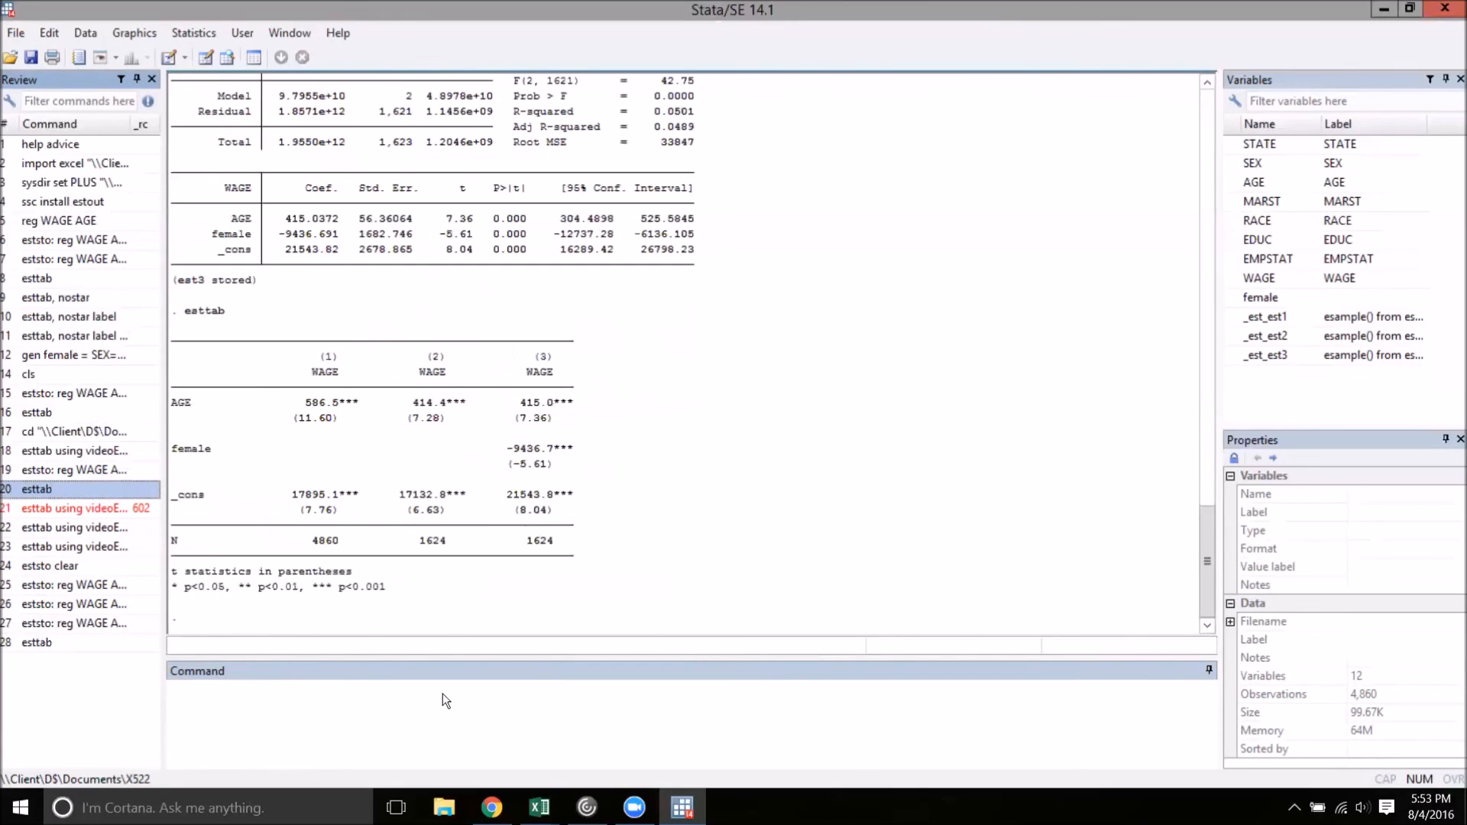